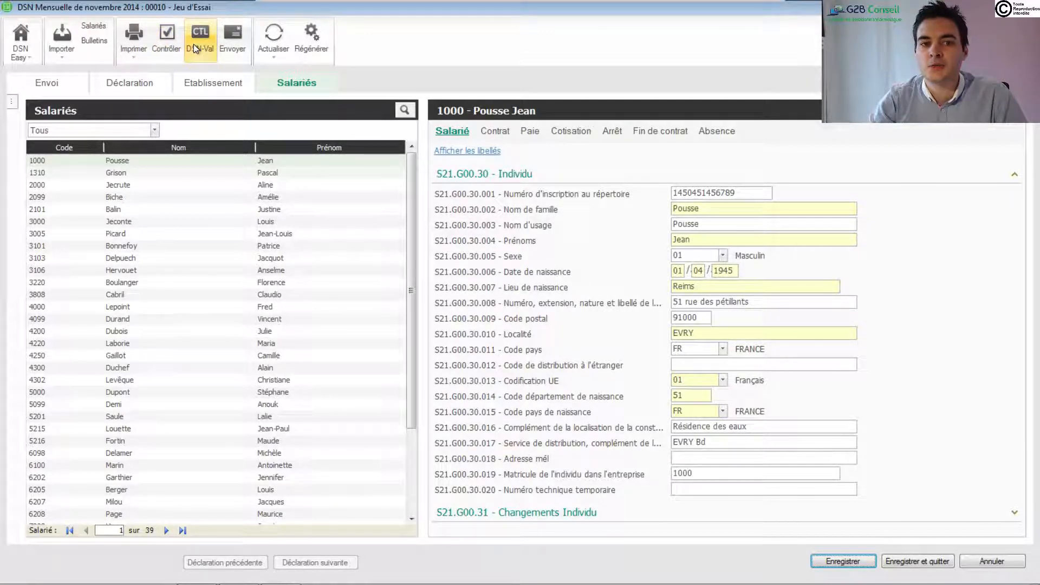
Run the Contrôler check on the November 2014 monthly DSN and maximize the resulting error report
click(209, 48)
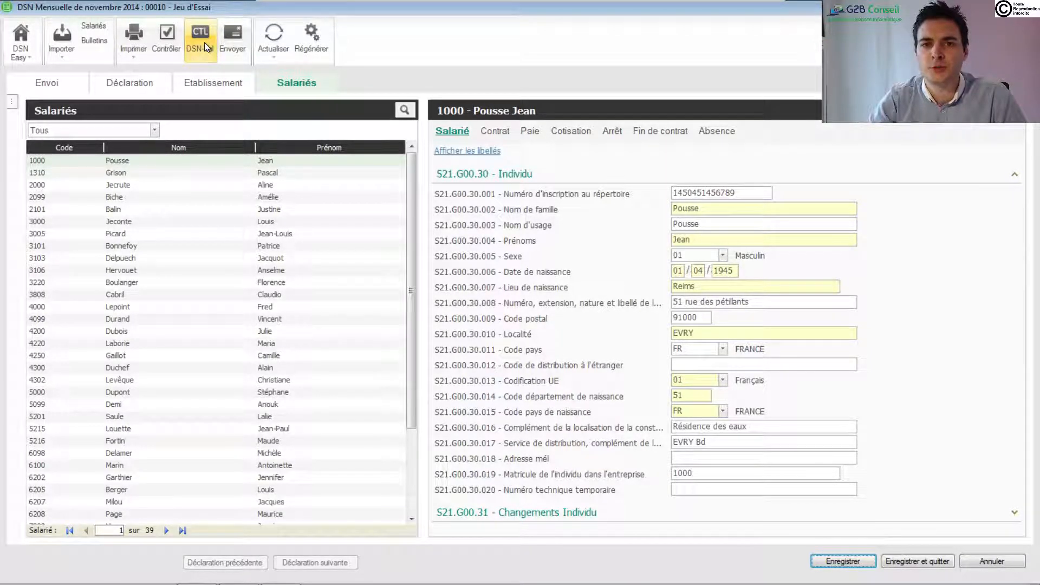
click(165, 38)
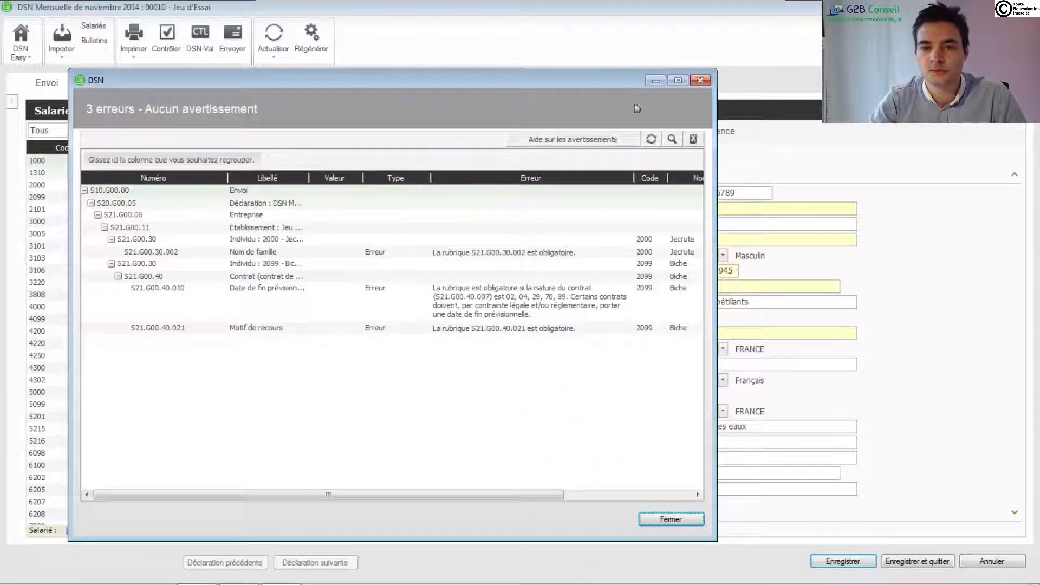
click(678, 80)
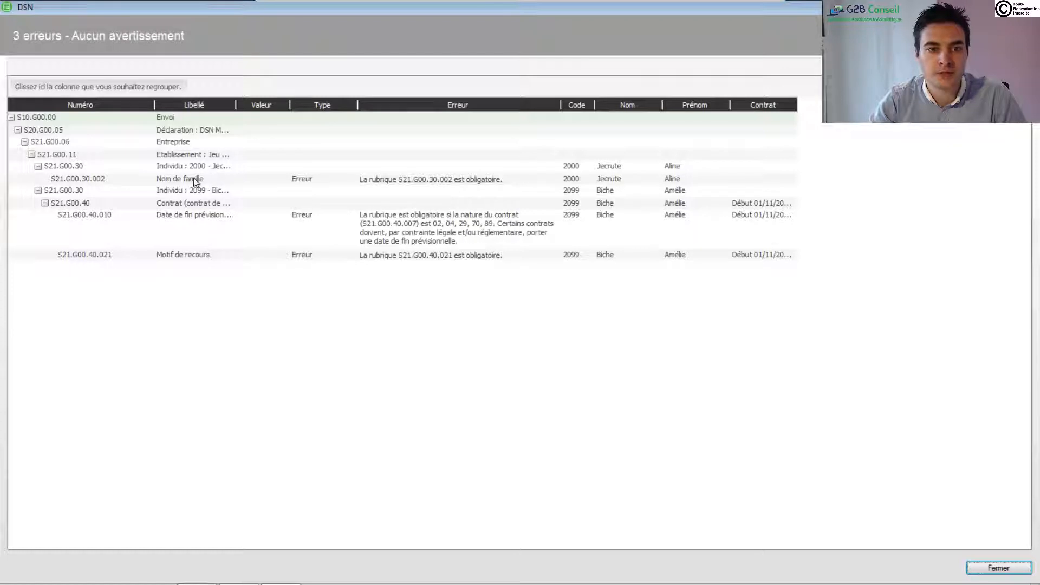
Examine the family-name and contract errors in the report, widening the Contrat column to read the full contract references
click(213, 179)
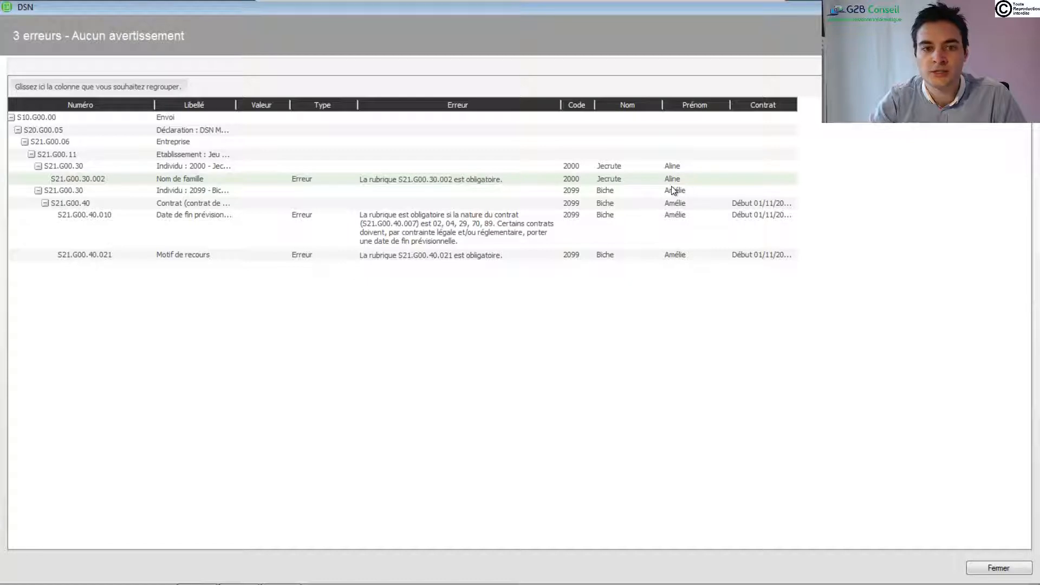
click(386, 224)
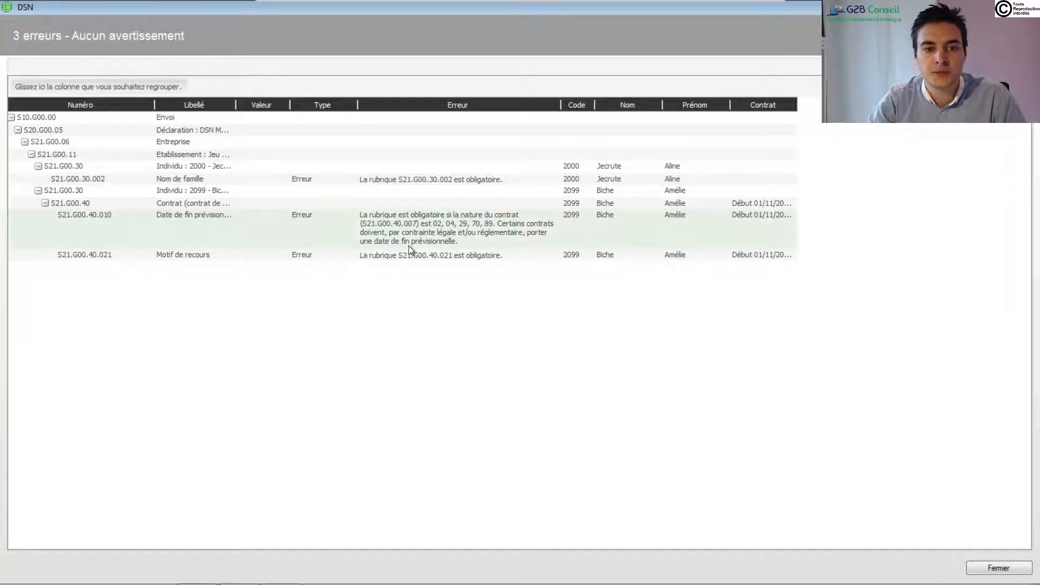
click(604, 206)
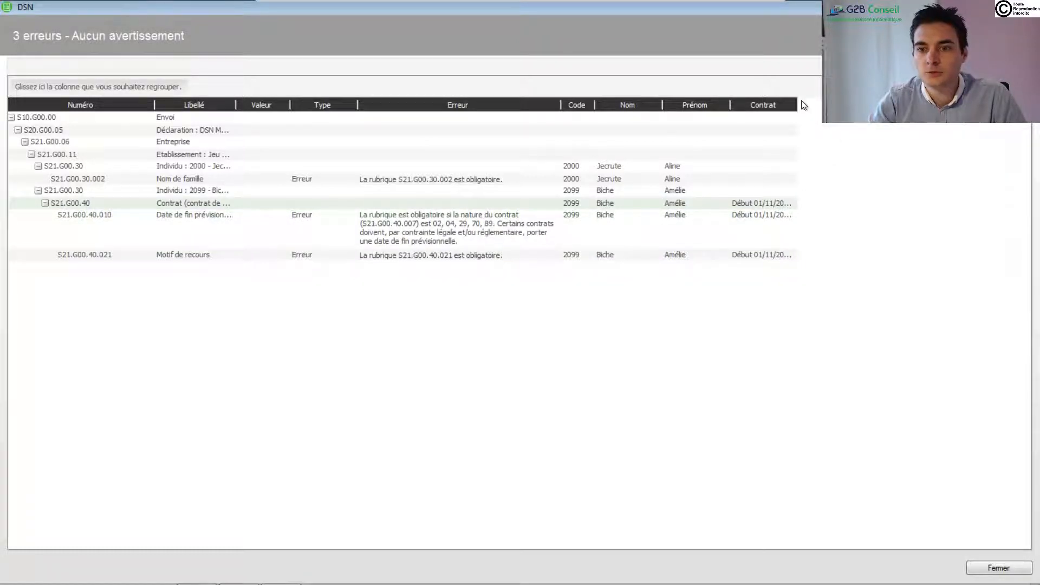
drag(858, 145, 855, 154)
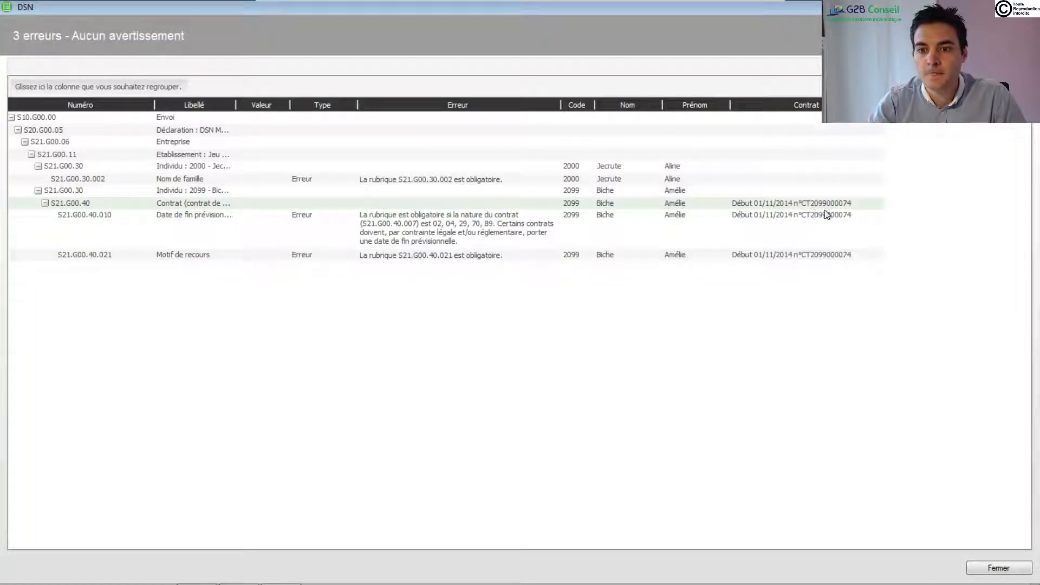
click(816, 259)
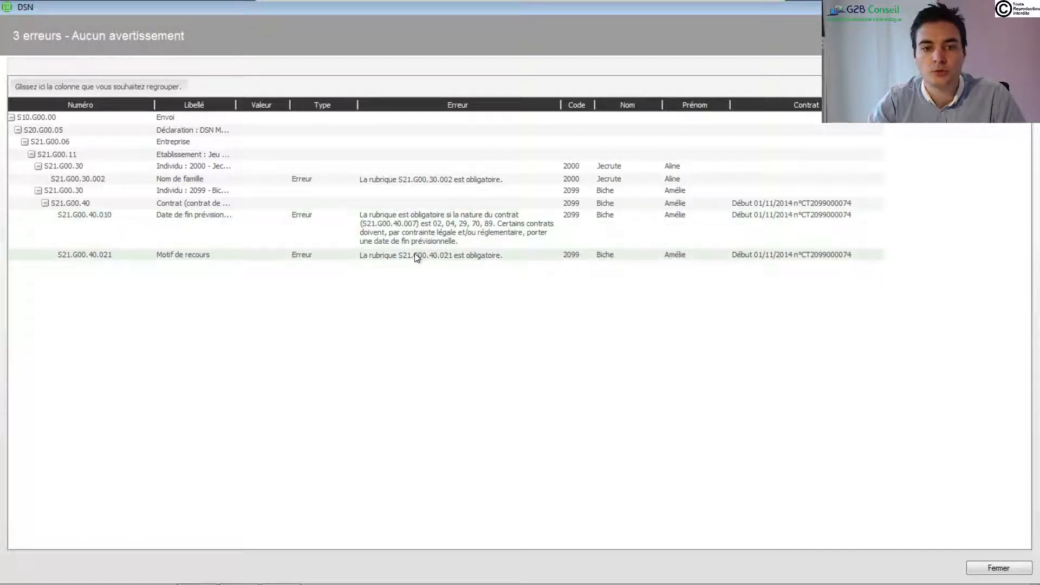
Open the employee's DSN record from the S21.G00.30.002 Nom de famille error
click(443, 179)
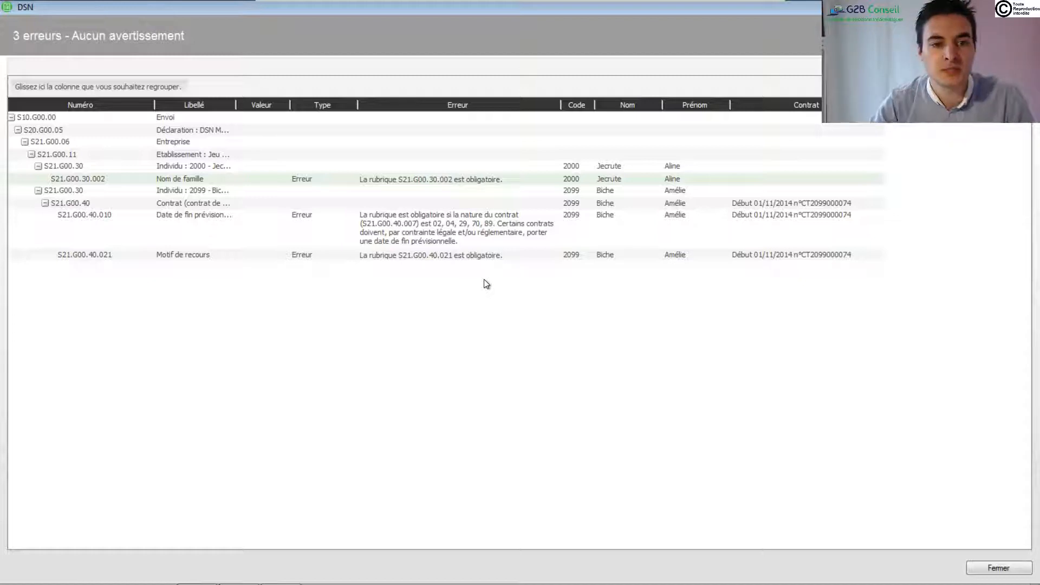
double_click(431, 181)
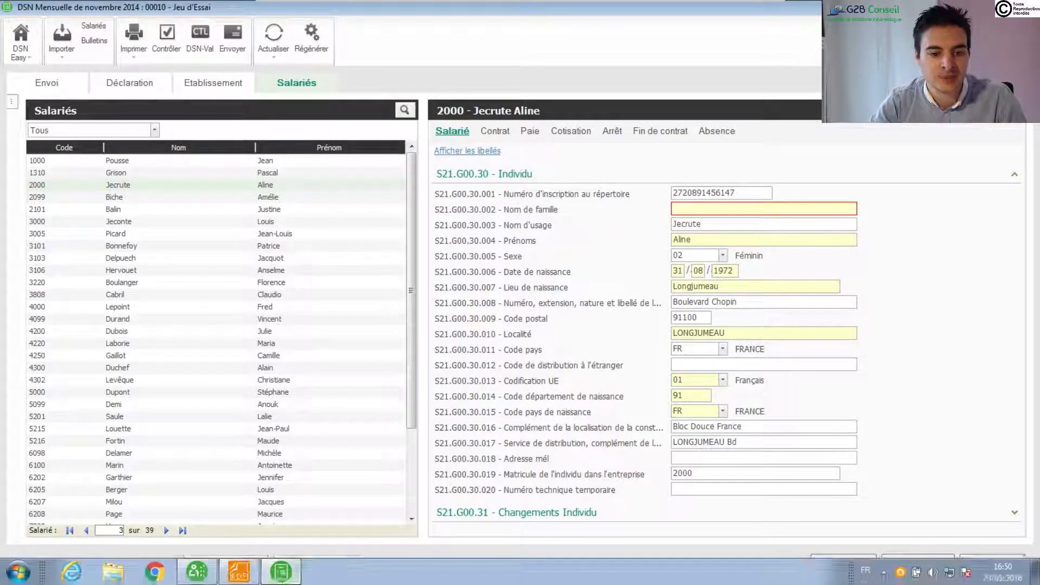
Switch to Sage Paie & RH and open the file of the employee flagged for the missing family name, maximized
click(190, 582)
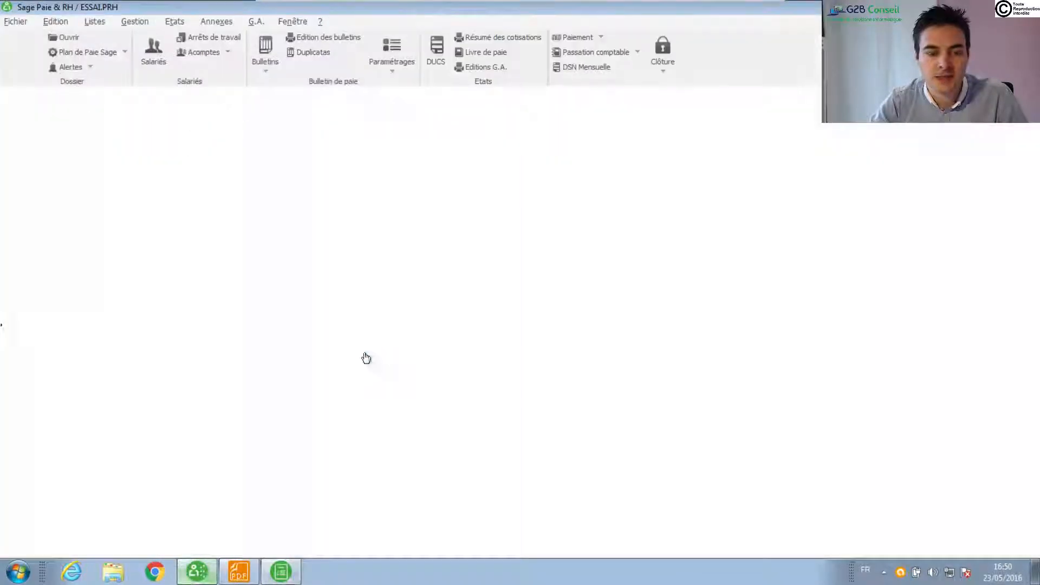
click(163, 51)
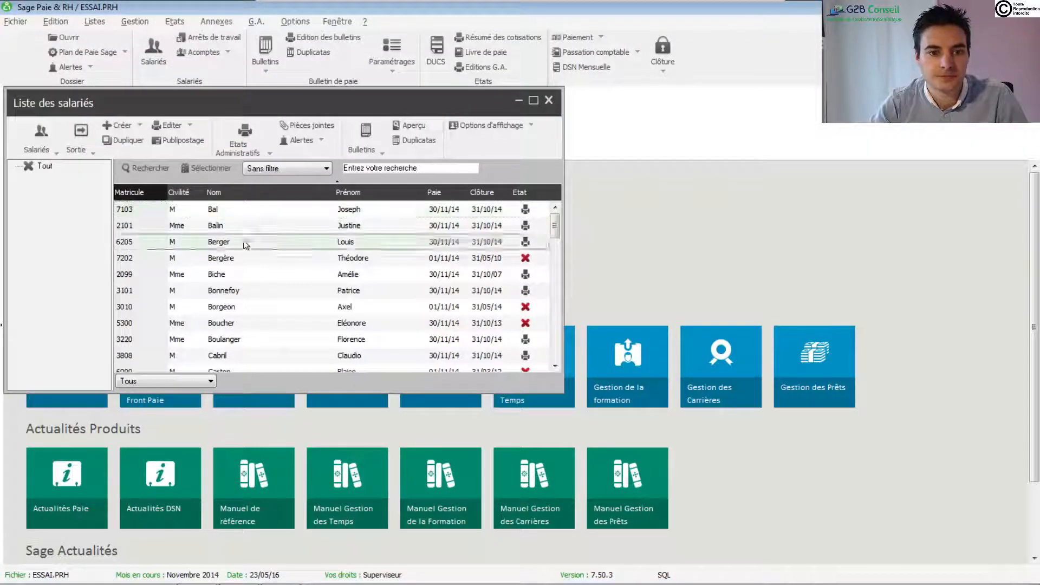
scroll(304, 320, down, 3)
scroll(312, 322, down, 8)
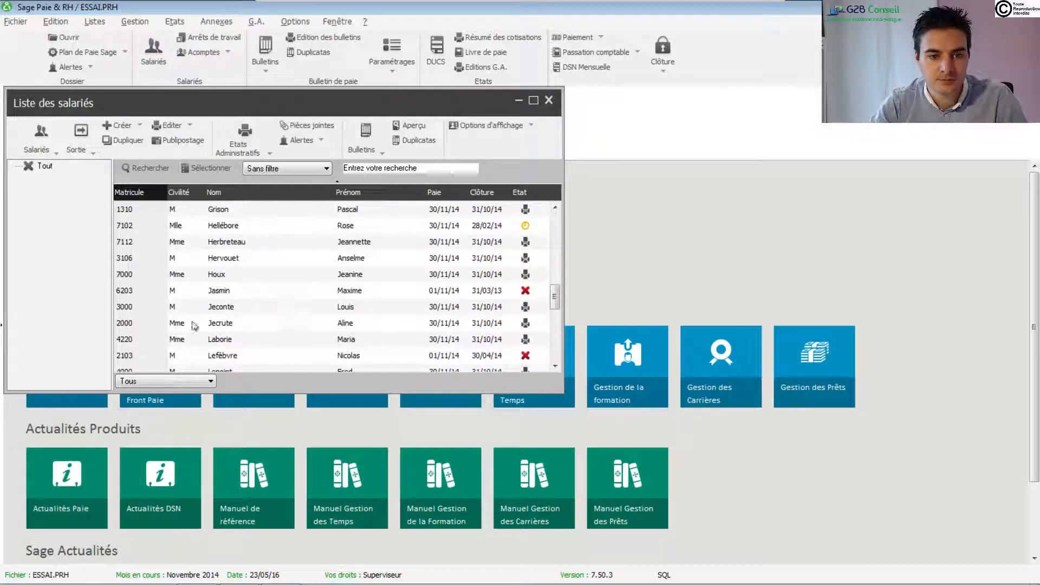
double_click(238, 325)
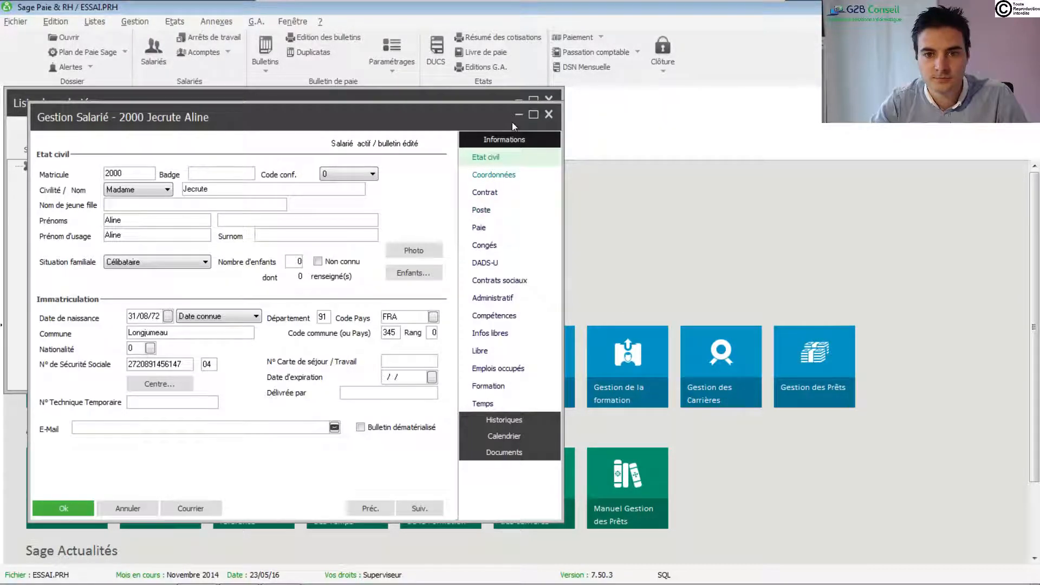
click(533, 114)
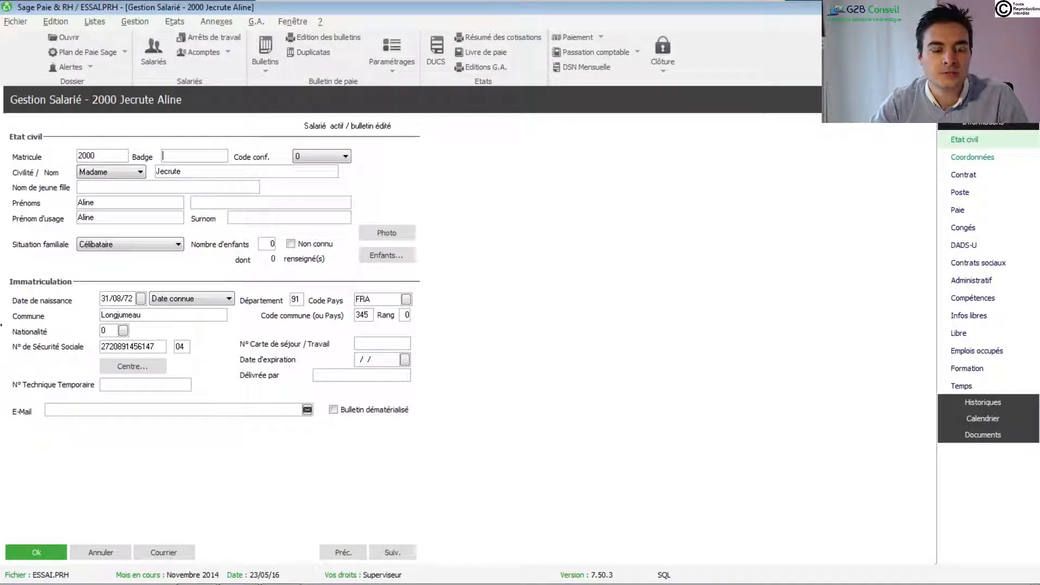
Examine the employee's title, surname and maiden-name fields and compare them with the family-name field in the DSN record
double_click(185, 172)
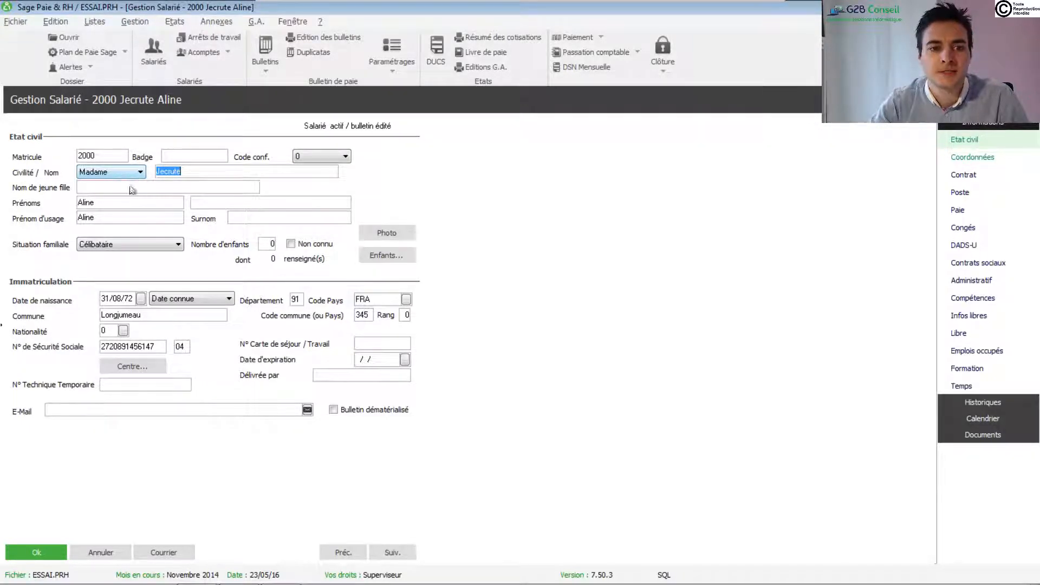
click(166, 191)
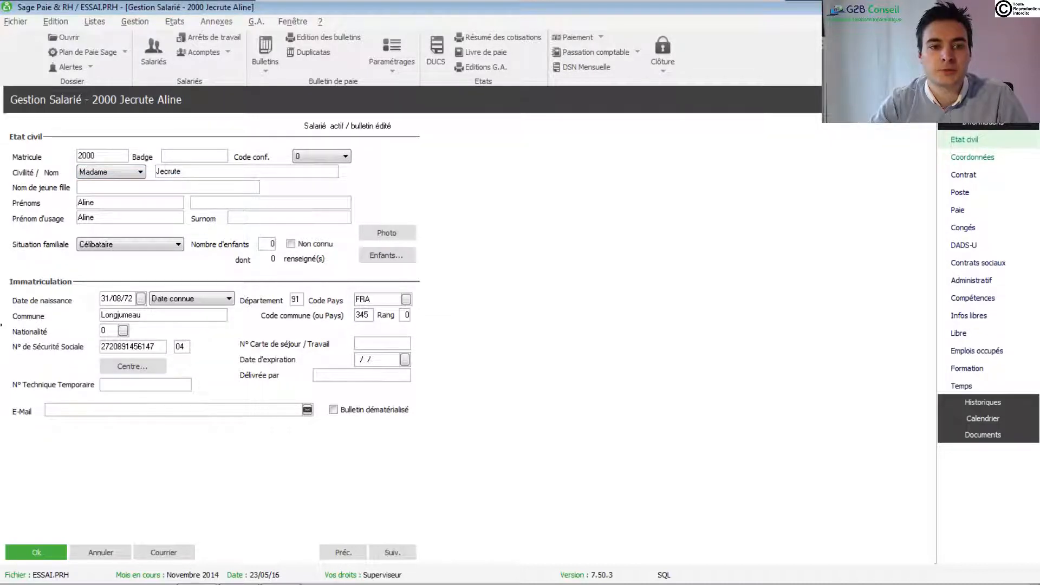
click(120, 174)
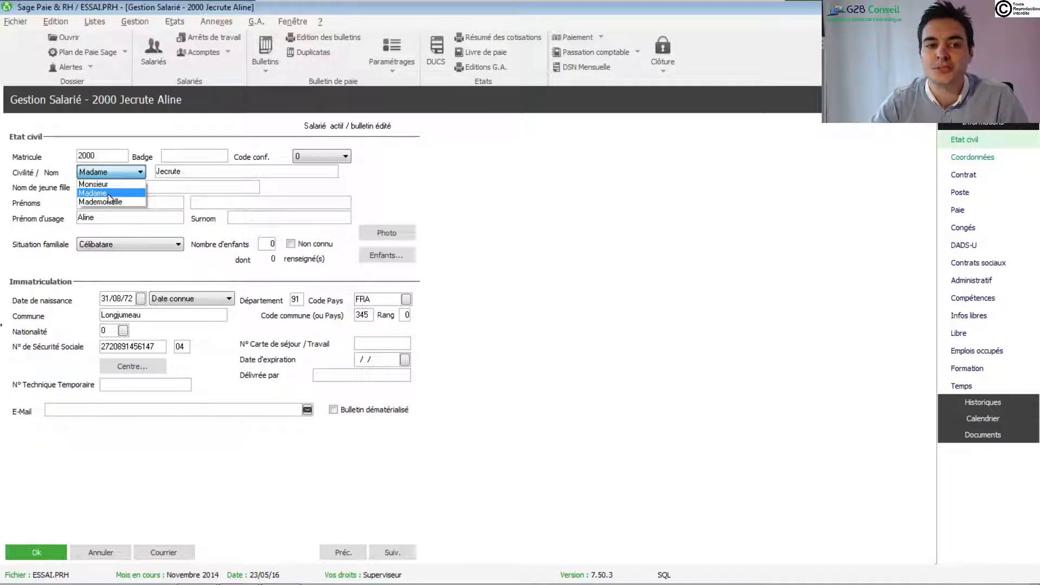
key(Return)
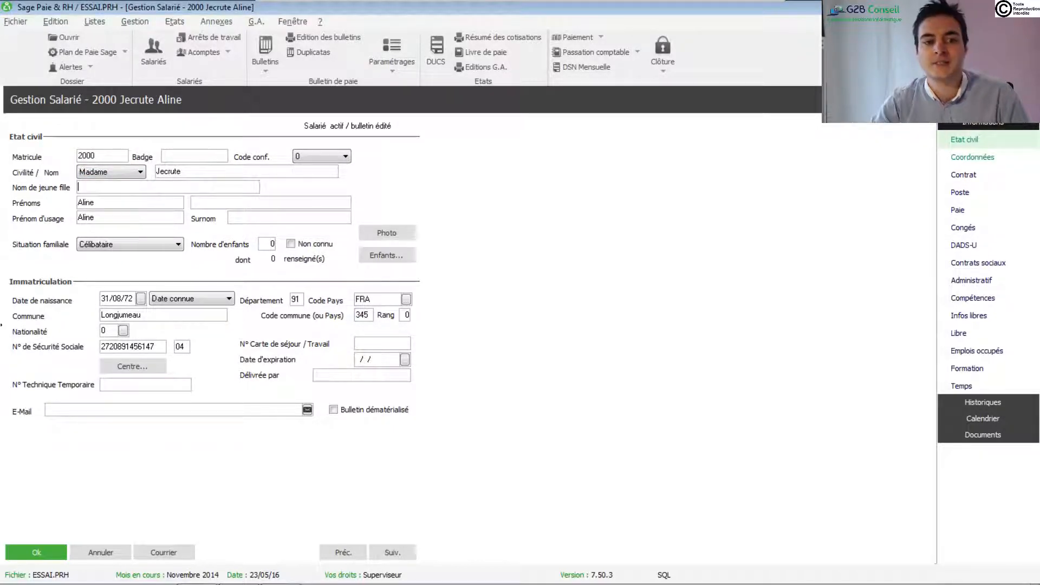
mouse_move(251, 583)
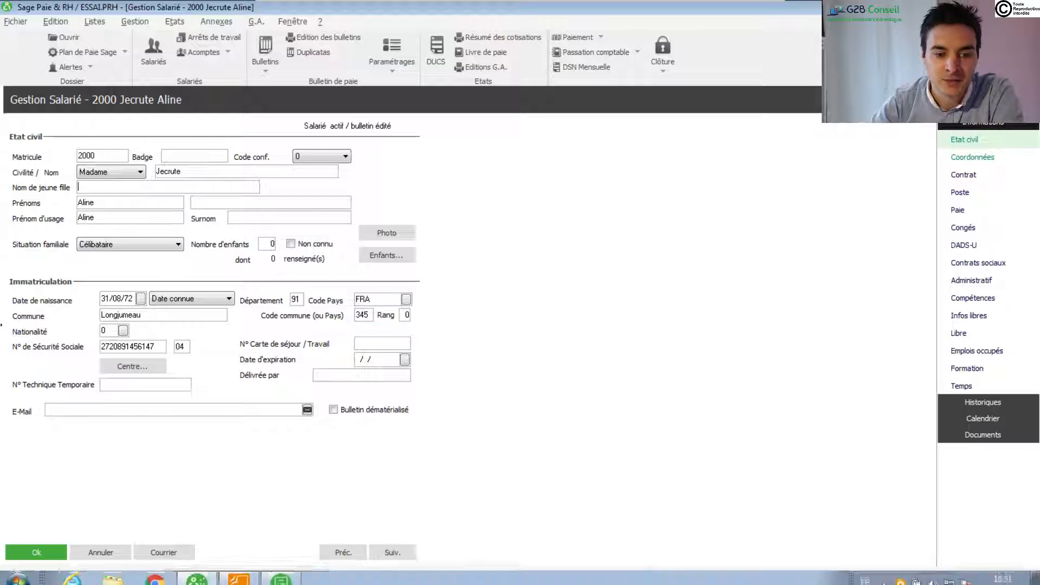
click(281, 580)
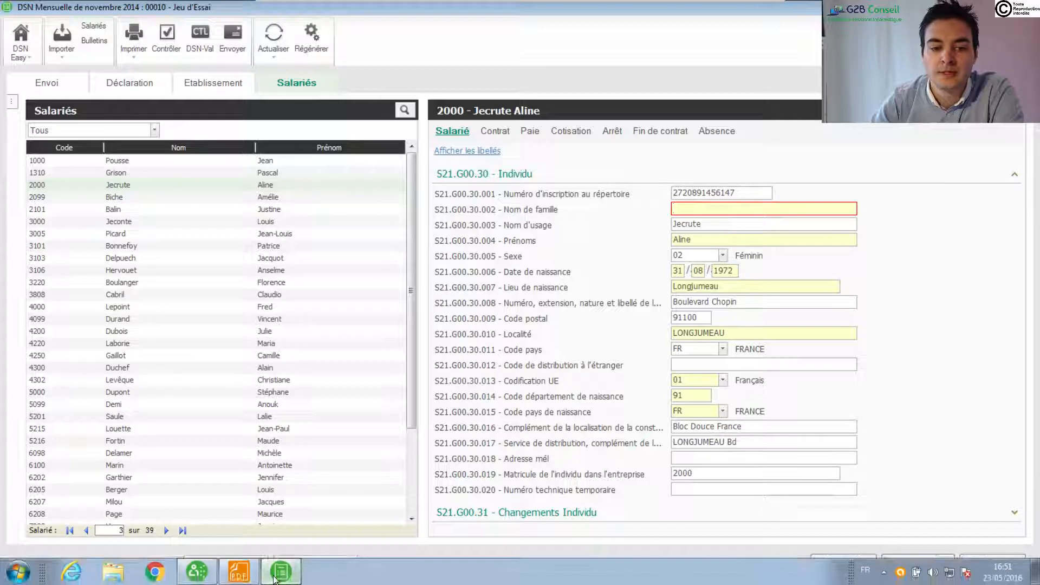
Back in Sage Paie & RH, copy the employee's surname into the Nom de jeune fille field
click(197, 571)
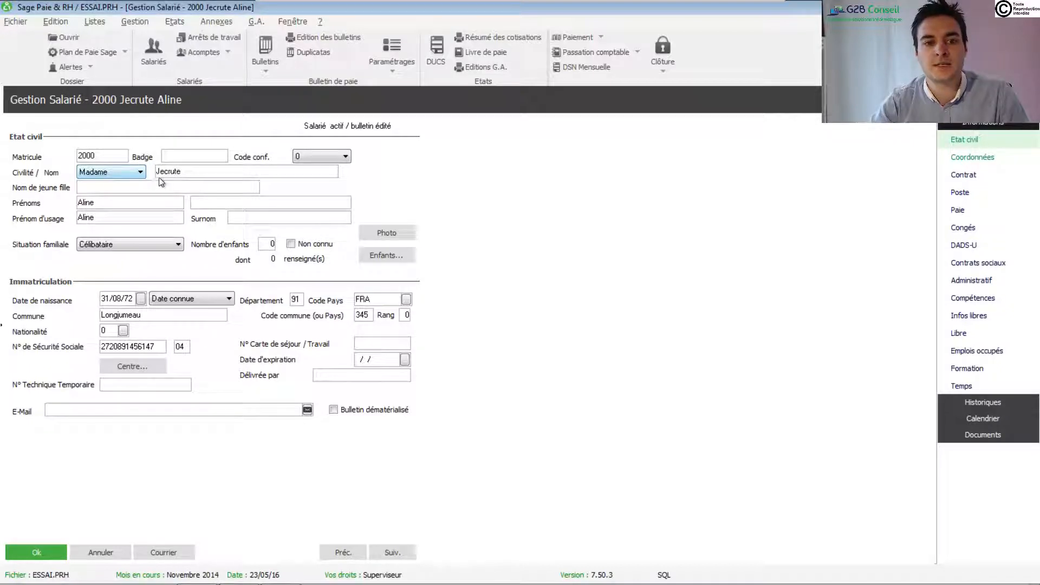
double_click(176, 172)
key(ctrl+c)
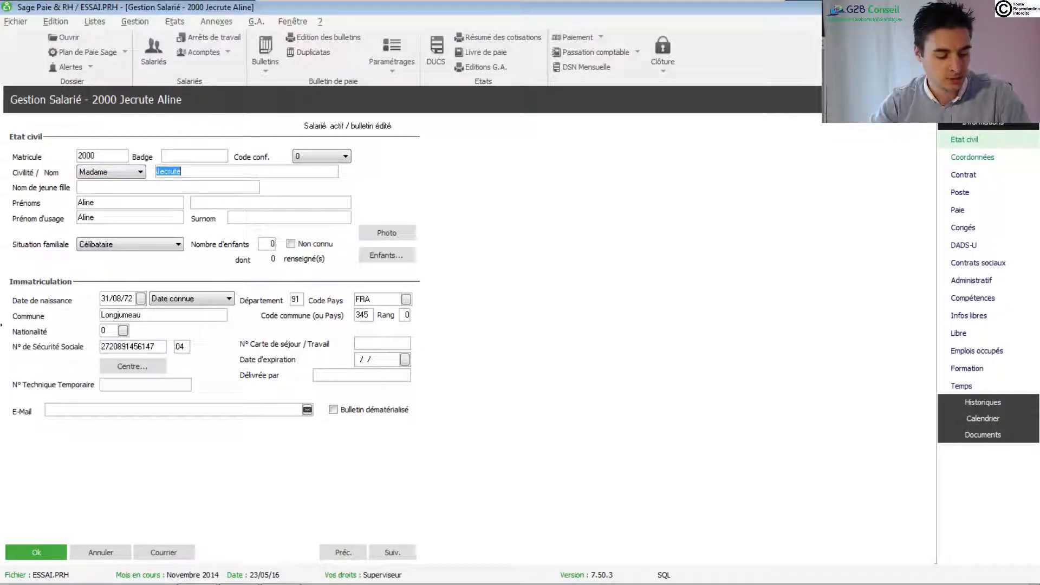
click(180, 171)
click(174, 186)
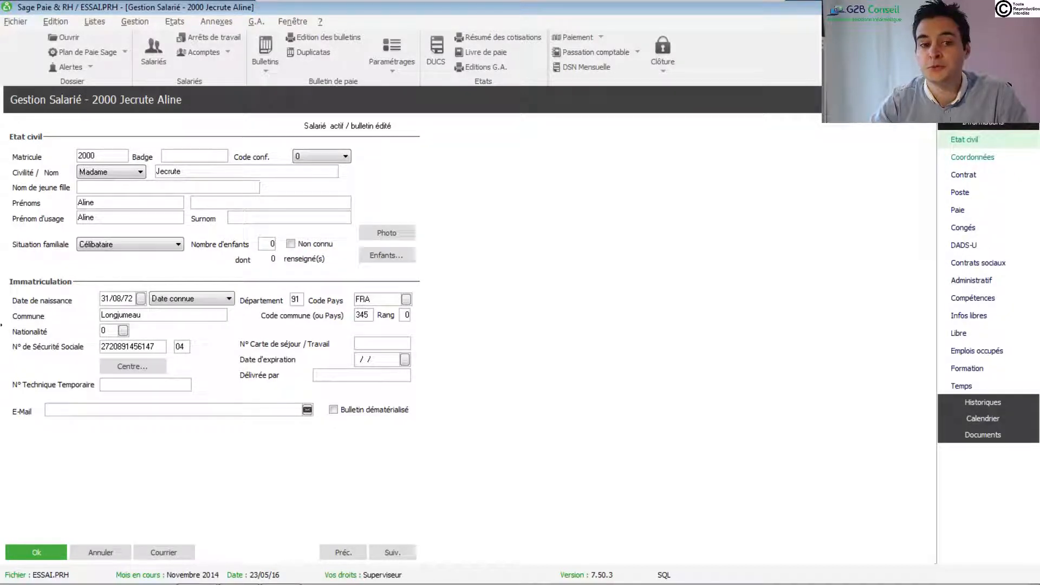
key(ctrl+v)
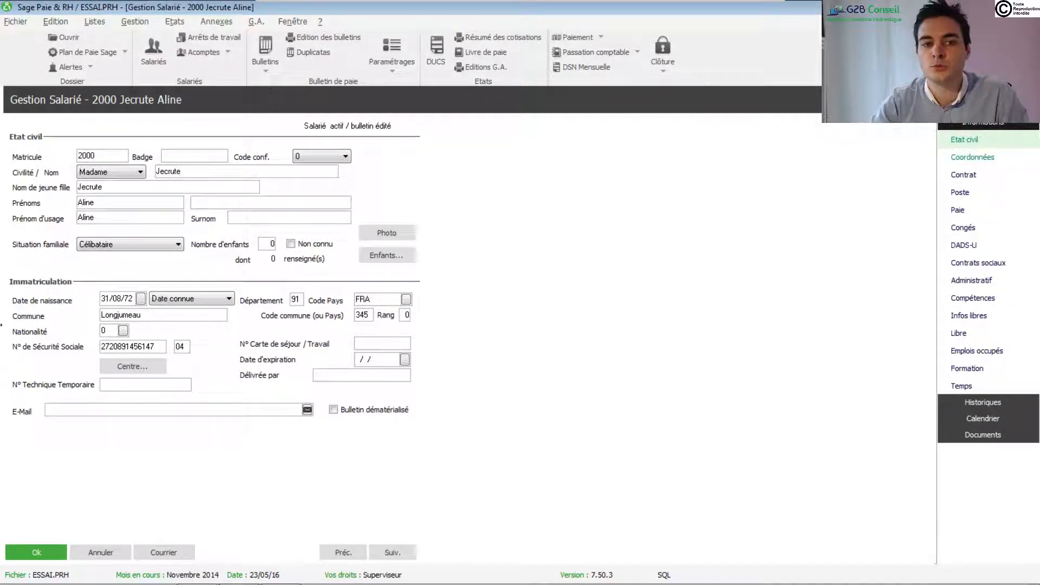
key(shift+Tab)
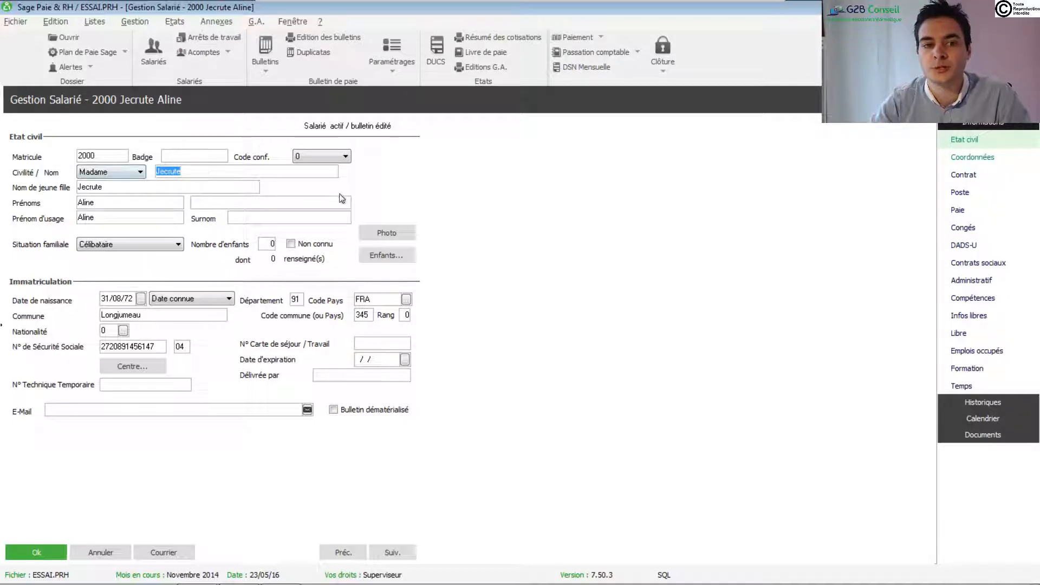
Check the Nom de famille field in the employee's DSN record and return to Sage Paie & RH
click(281, 574)
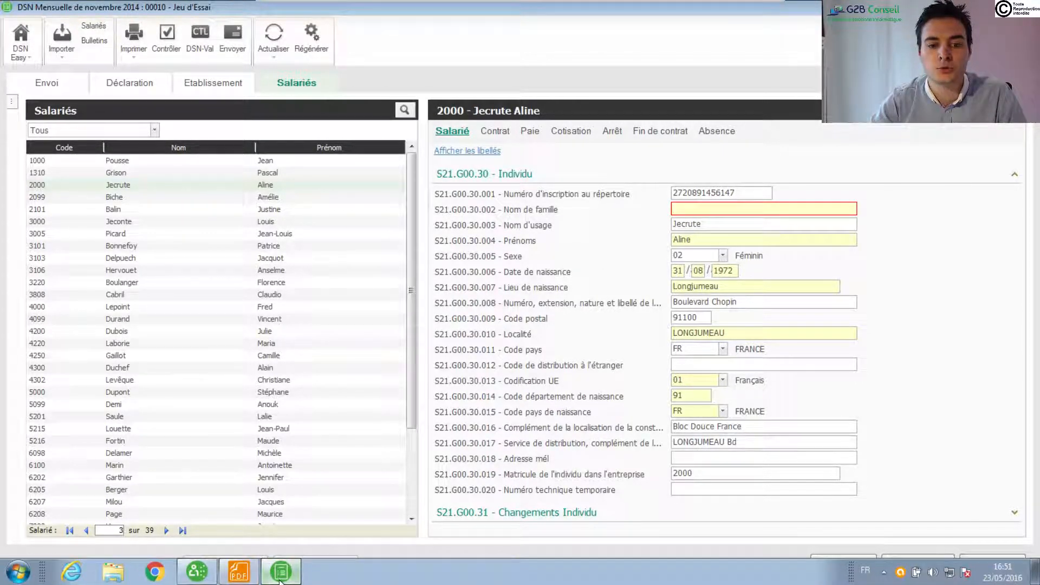
mouse_move(280, 581)
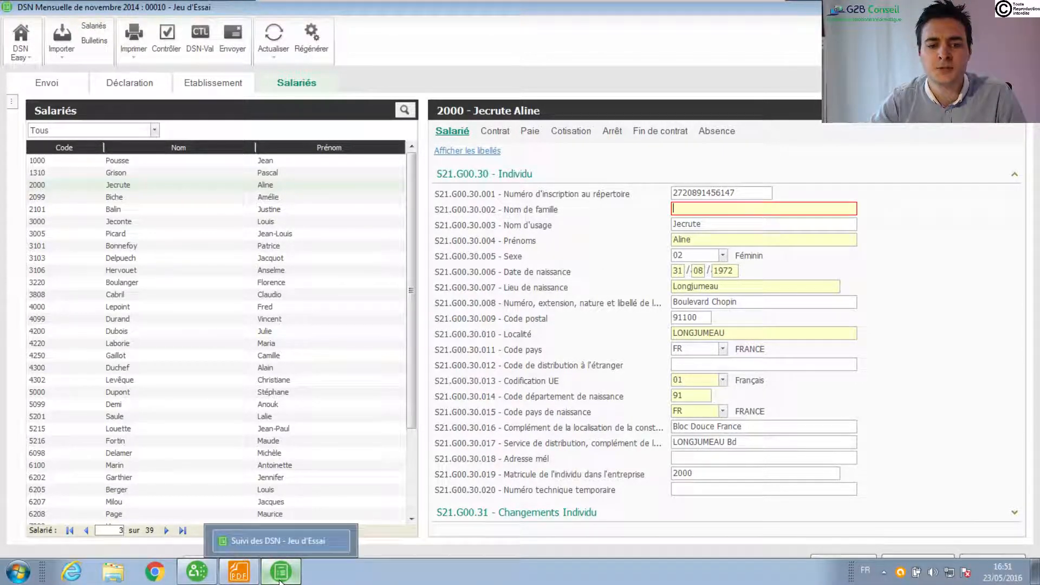
click(186, 573)
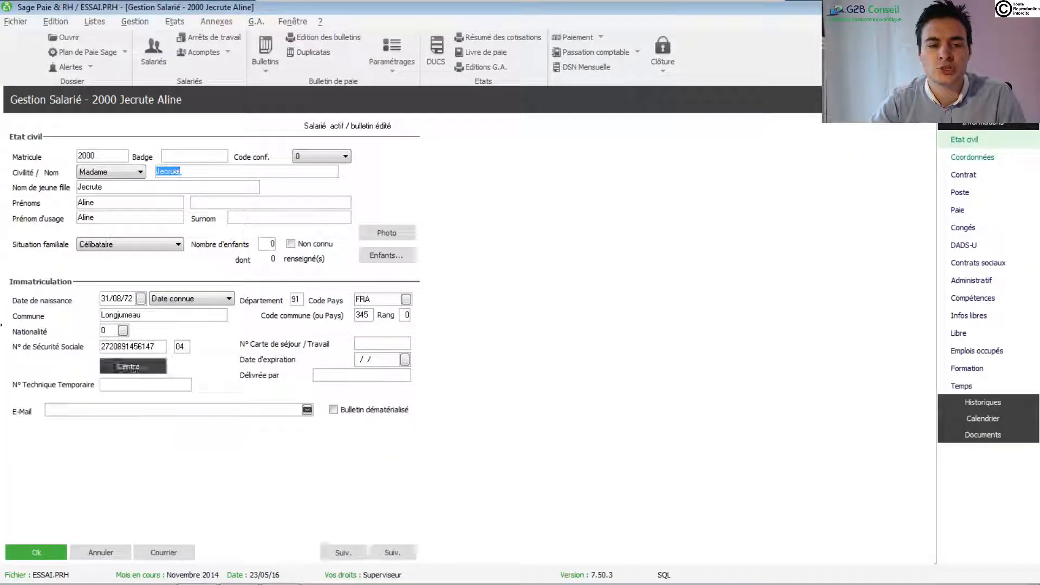
Save the employee's file, declining the payslip reissue and the change-history recording, and close the employee list
click(47, 552)
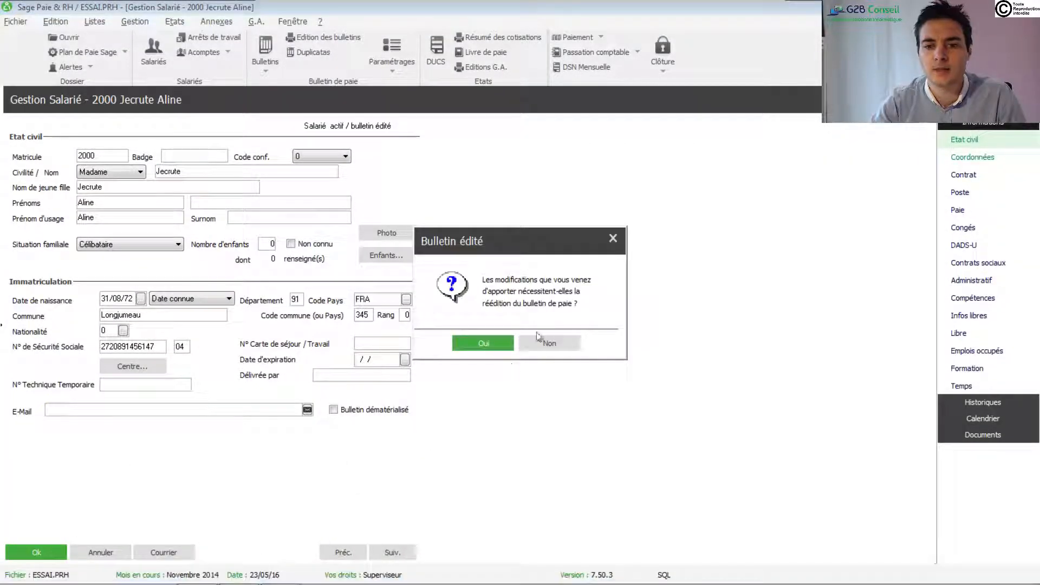
click(563, 342)
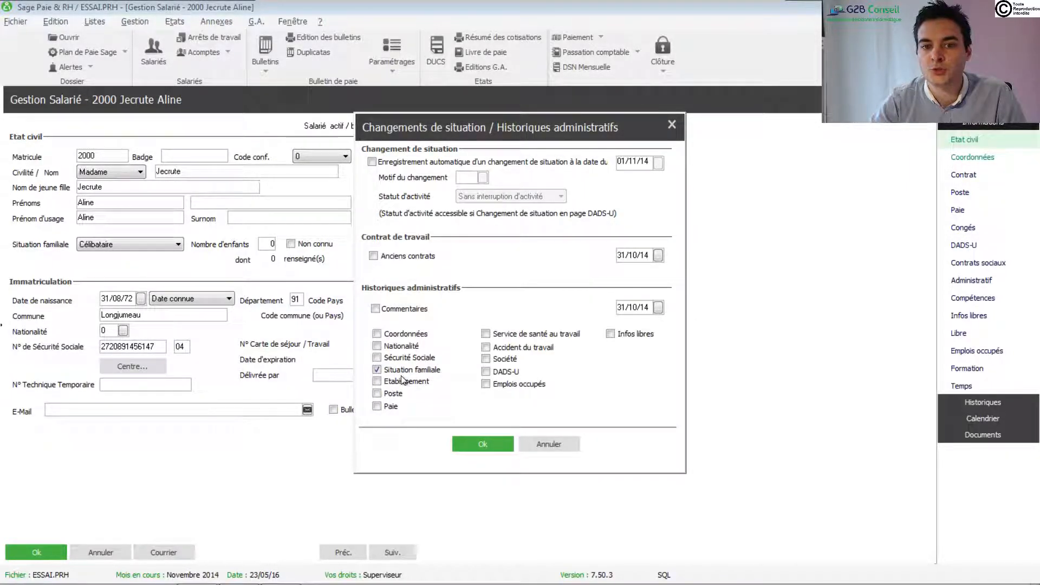
click(549, 444)
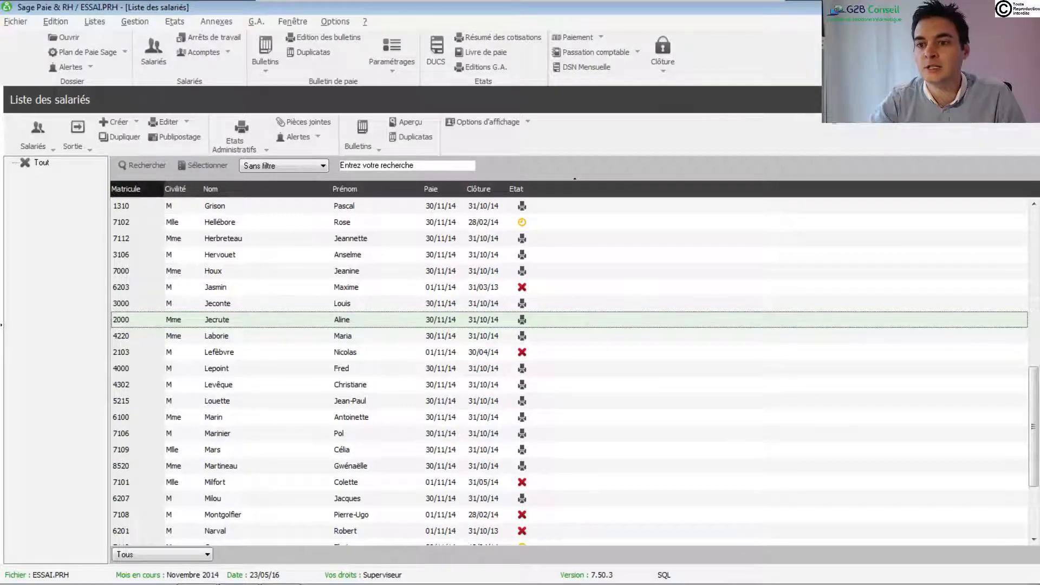
click(1033, 22)
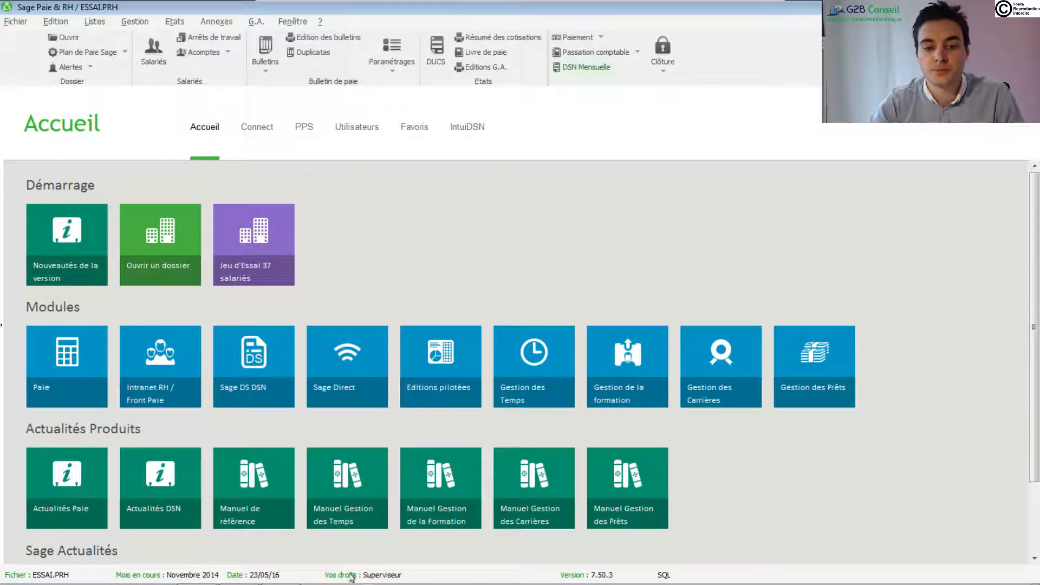
Switch to the monthly DSN window and enter the employee's family name in S21.G00.30.002 Nom de famille
mouse_move(351, 583)
click(281, 571)
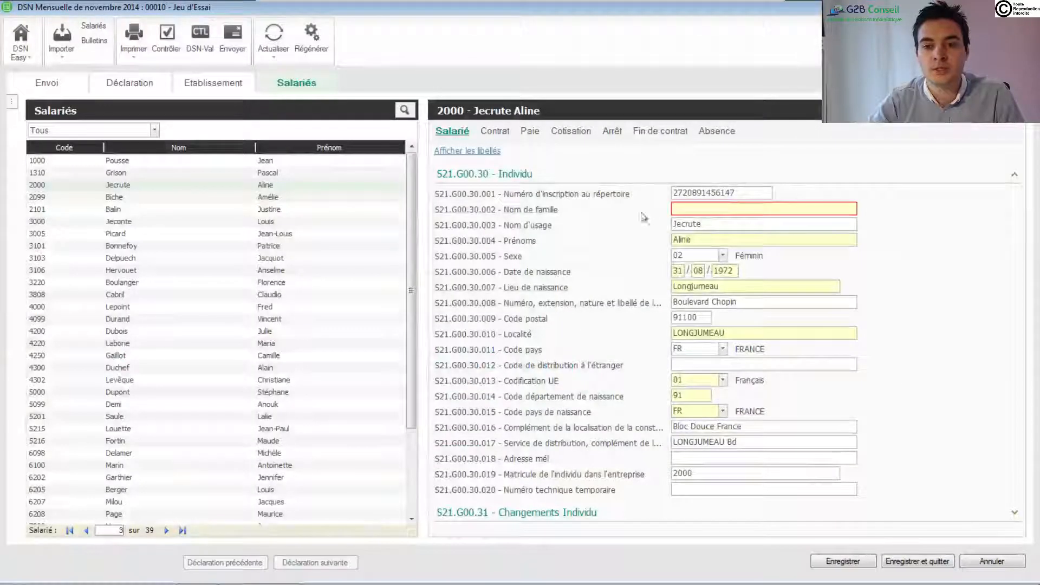
text(Jecrute)
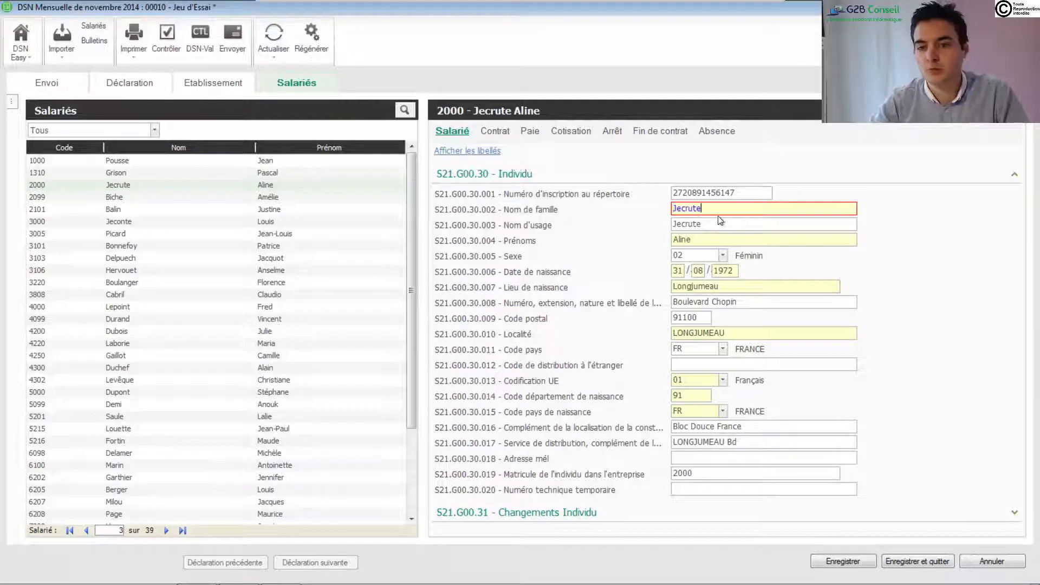
Validate the Nom de famille entry in the employee's S21.G00.30 record and save the monthly DSN
click(784, 225)
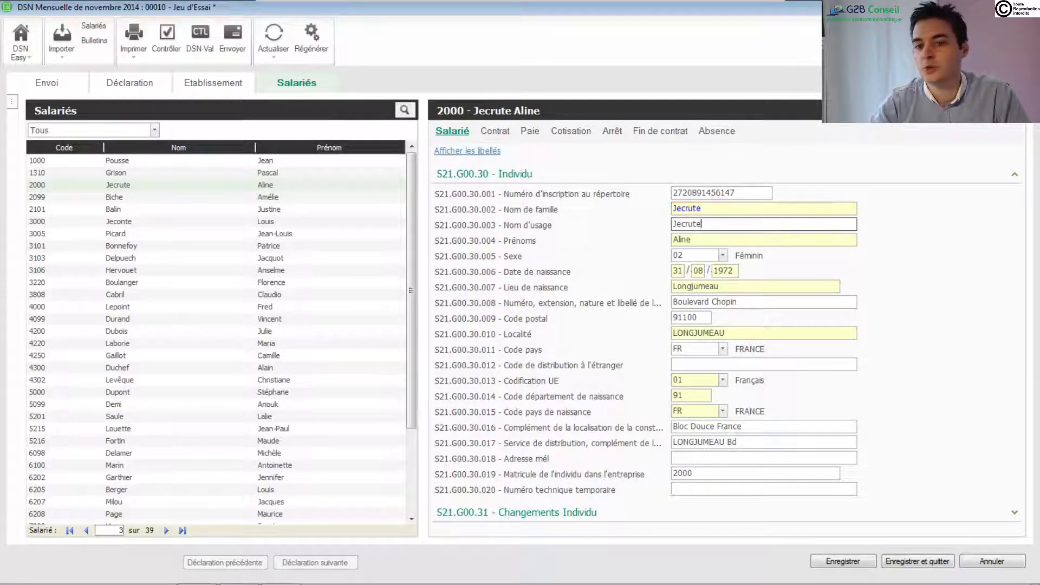
click(714, 209)
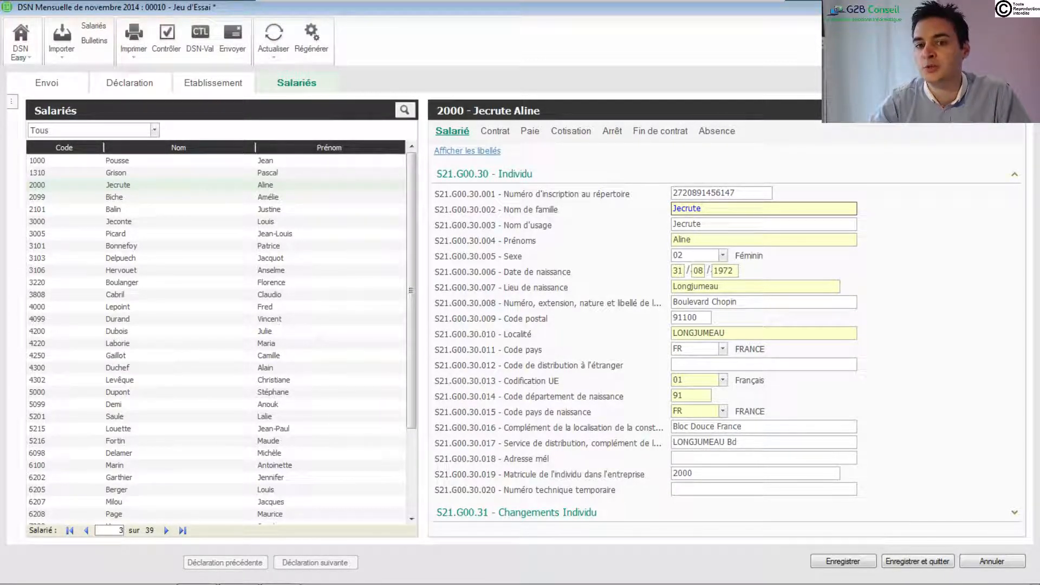
click(849, 562)
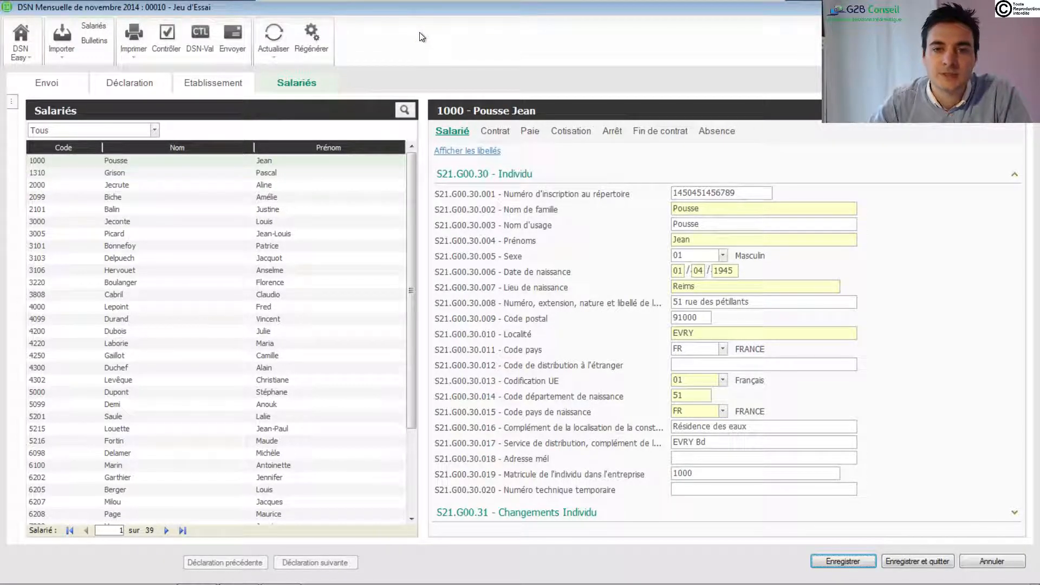
Open the DSN check's error list, shrink its window to review the listed errors, and close it
click(164, 41)
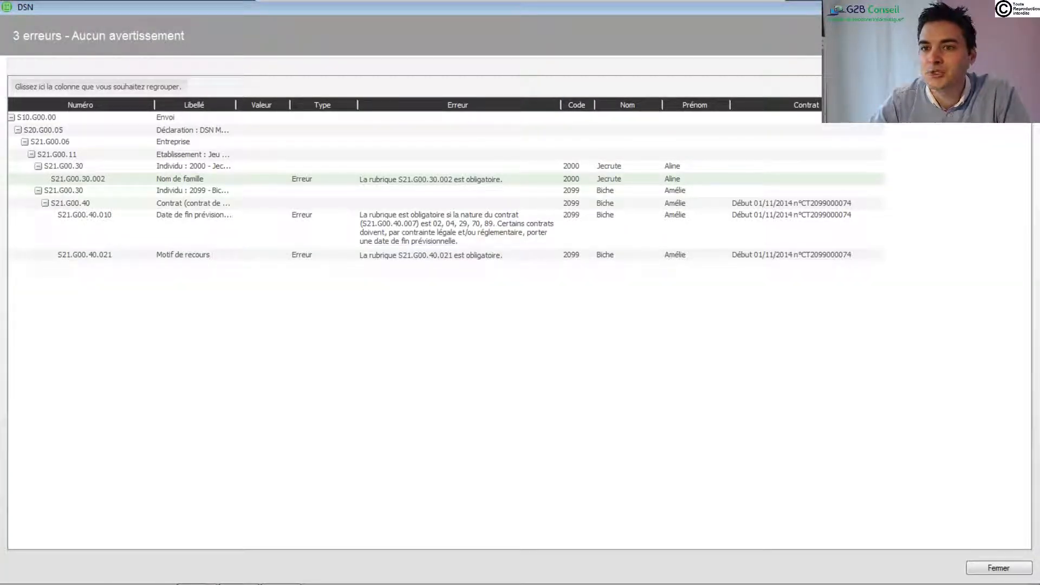
drag(878, 7, 792, 60)
drag(526, 57, 391, 44)
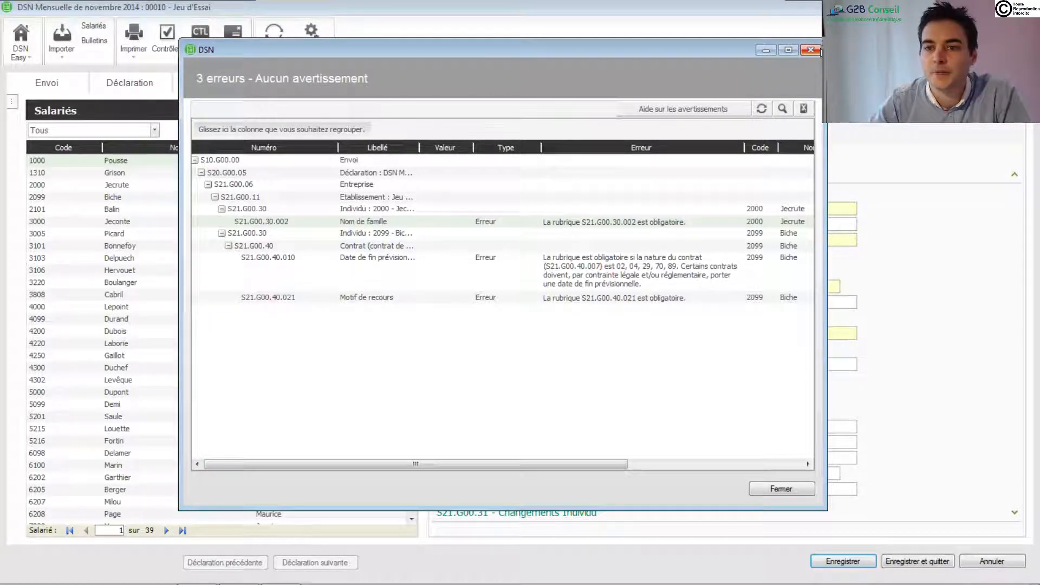
click(810, 49)
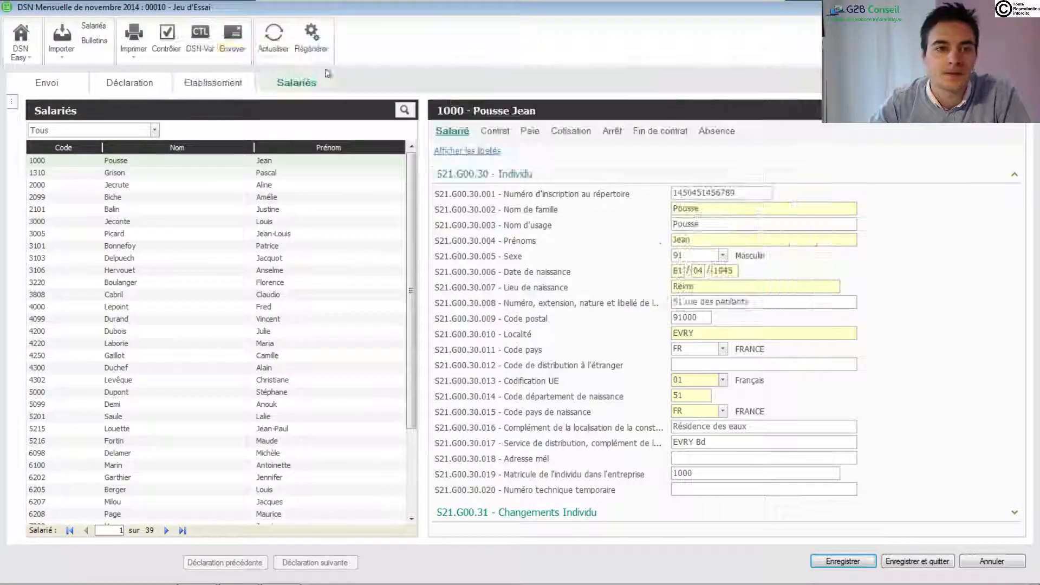
Rerun the DSN check and open the record behind the S21.G00.40.010 Date de fin prévisionnelle error
click(162, 34)
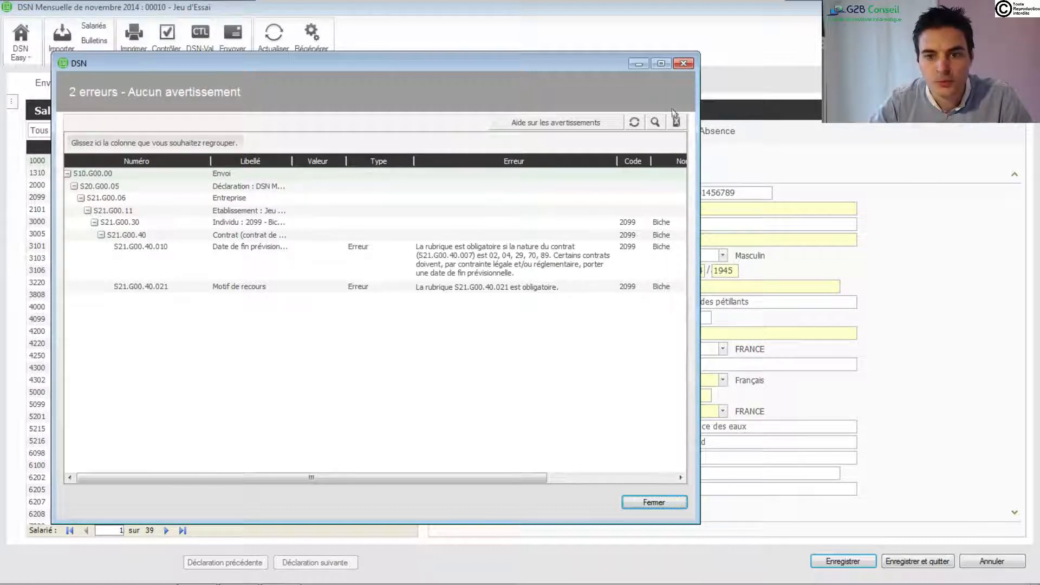
click(660, 64)
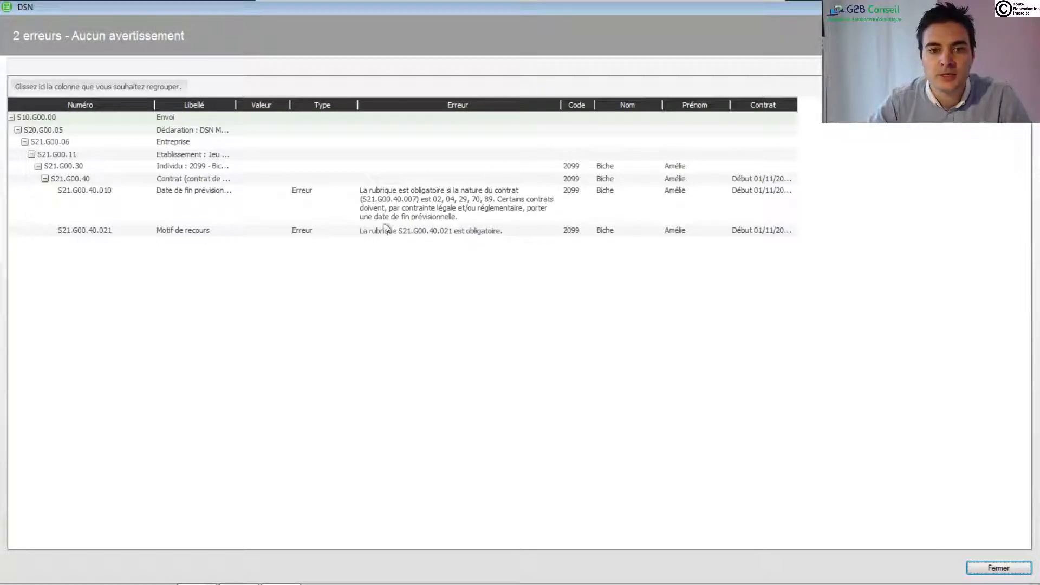
double_click(451, 214)
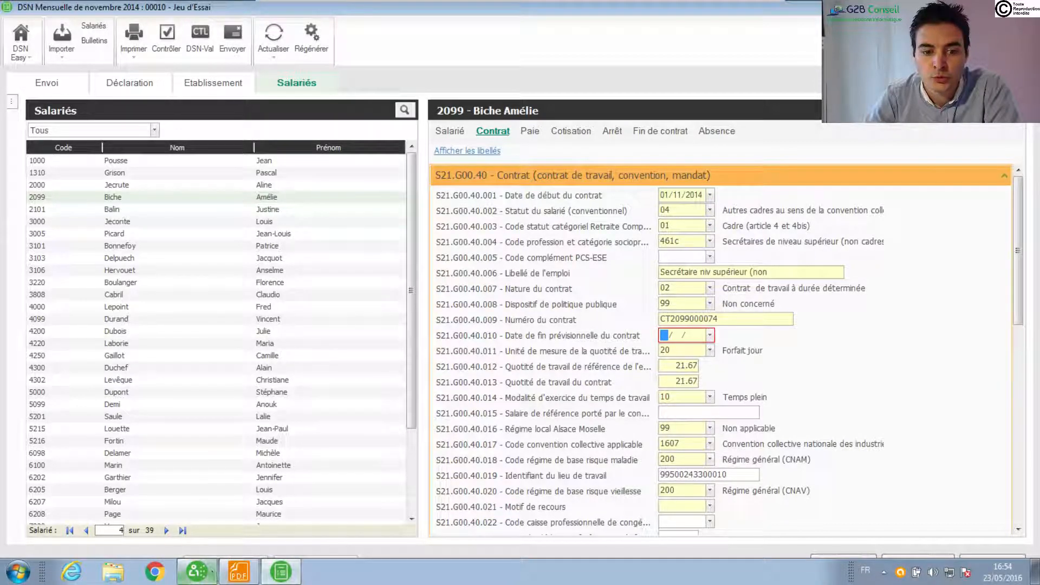
Switch to Sage Paie & RH and open the contract details in the file of the employee flagged by the DSN check
click(196, 573)
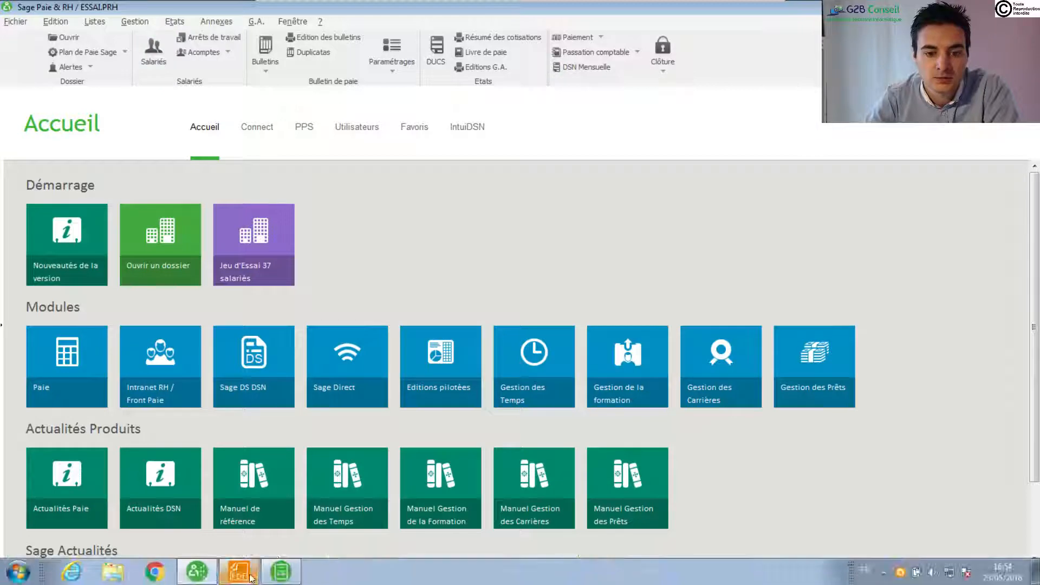
click(283, 573)
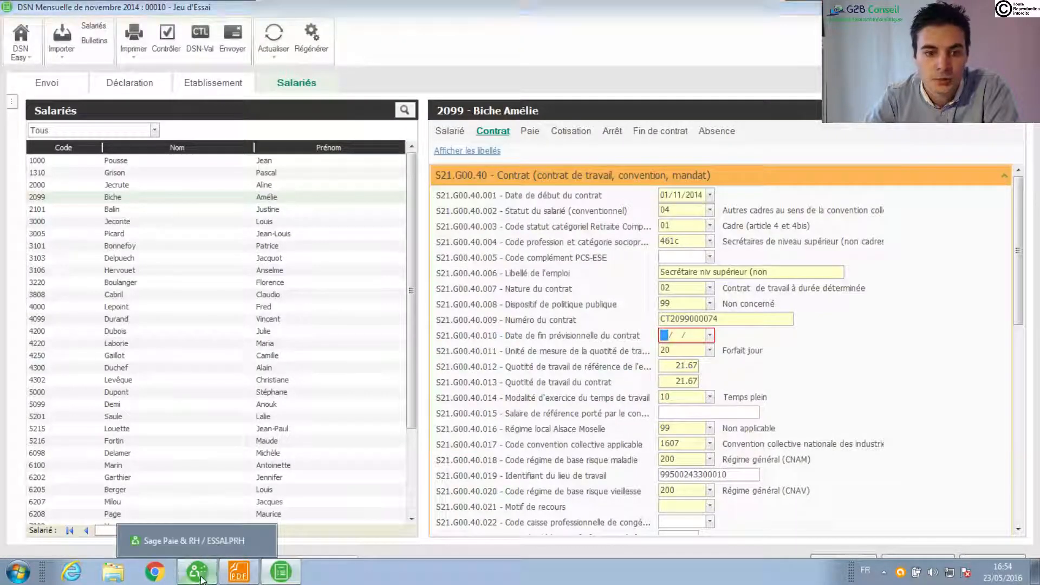
click(196, 573)
click(160, 57)
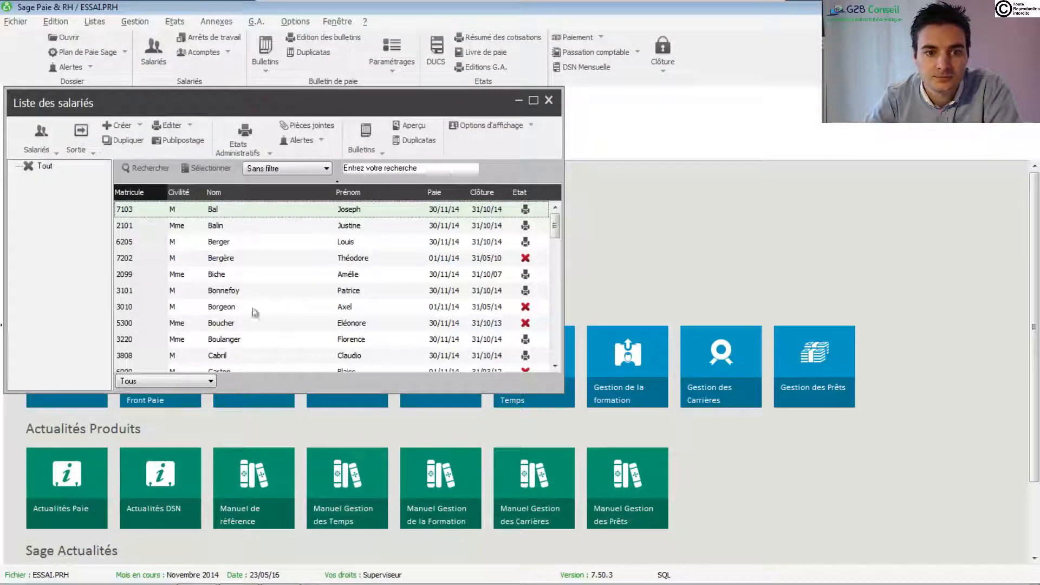
double_click(227, 278)
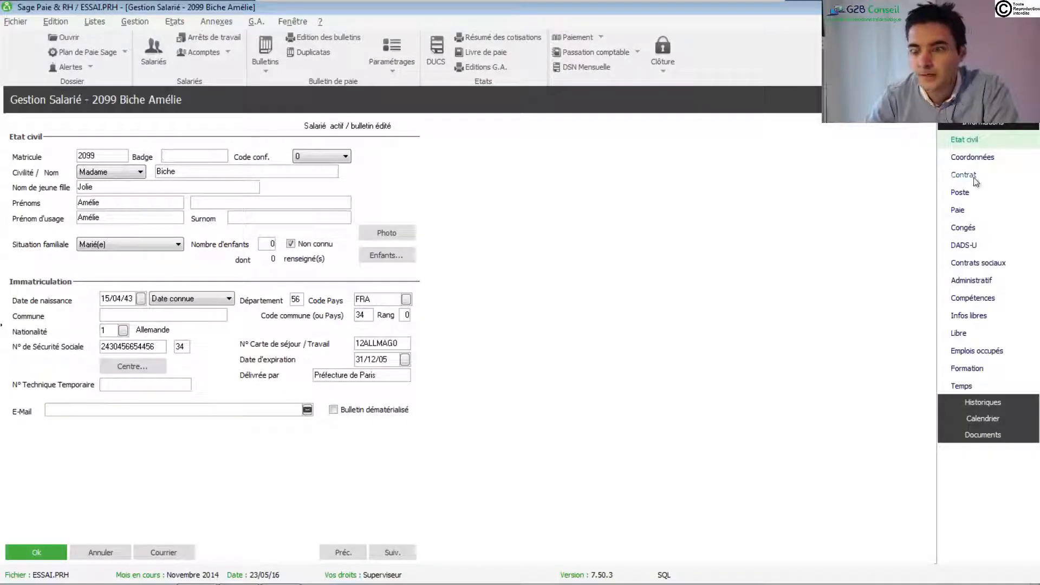
click(967, 175)
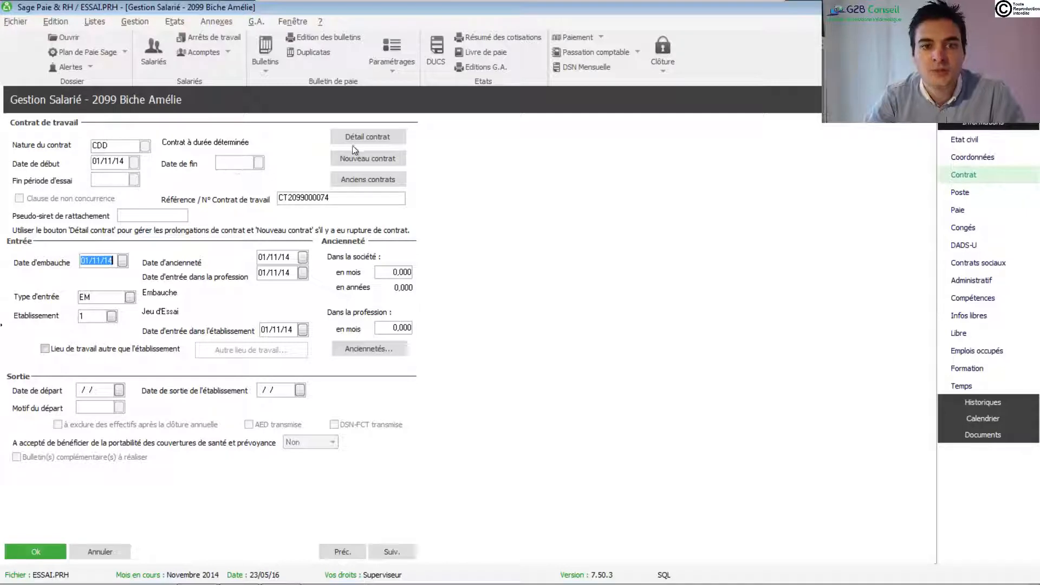
click(366, 137)
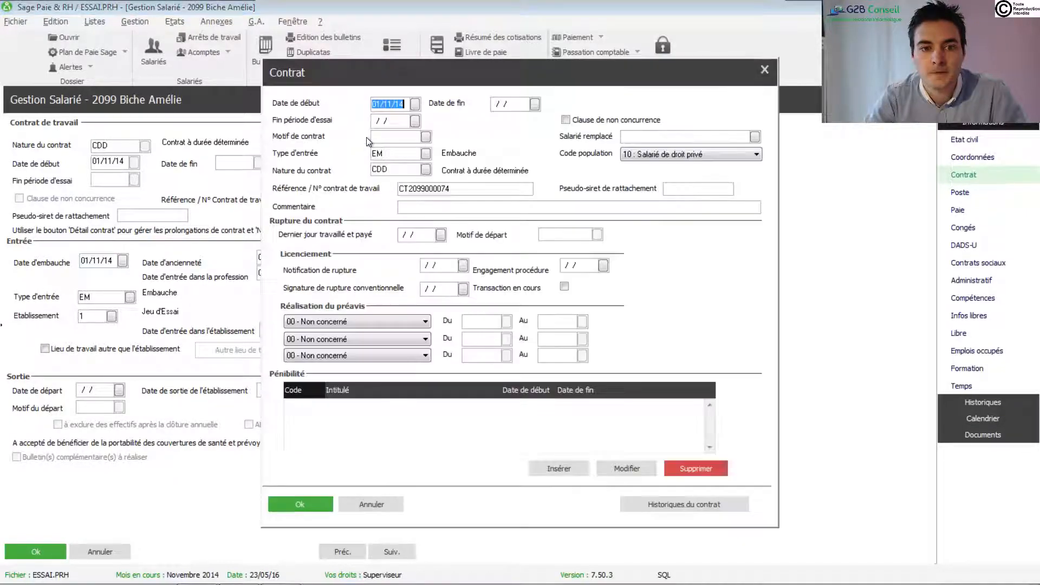
Set the fixed-term contract's Date de fin to 31/12/14 and validate the contract details
click(434, 158)
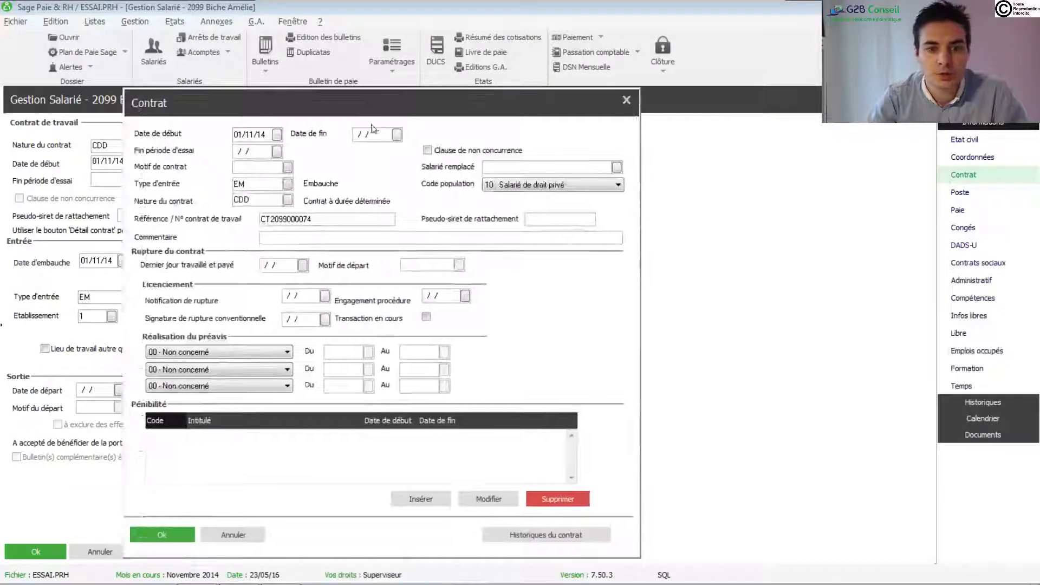
text(31/)
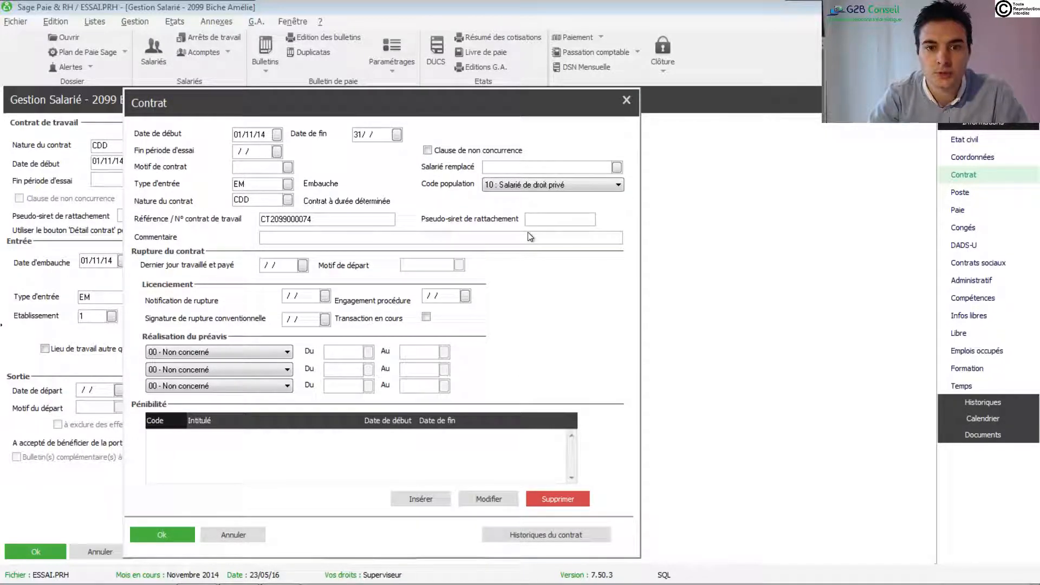
text(12/14)
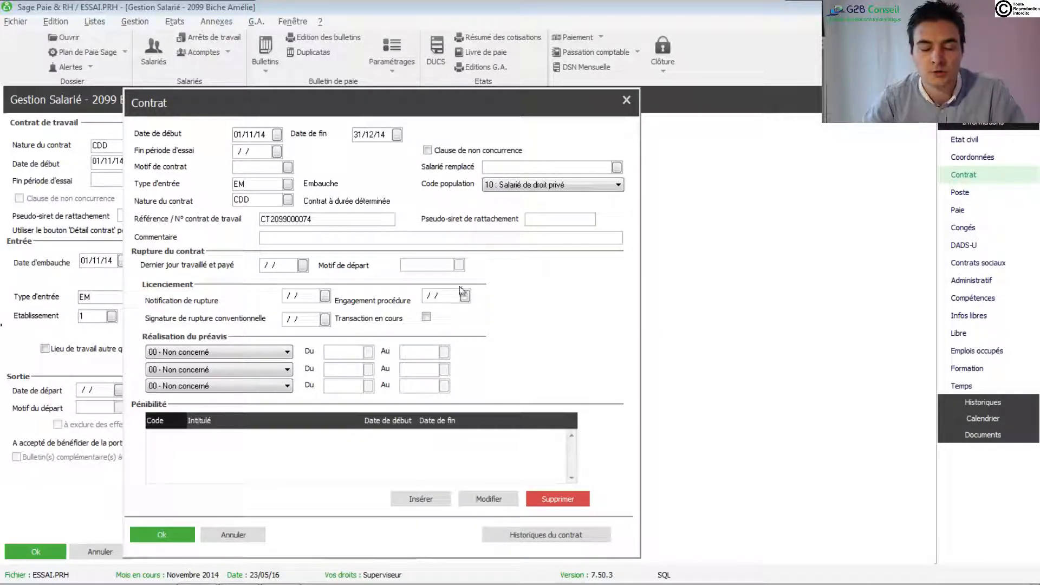
click(162, 542)
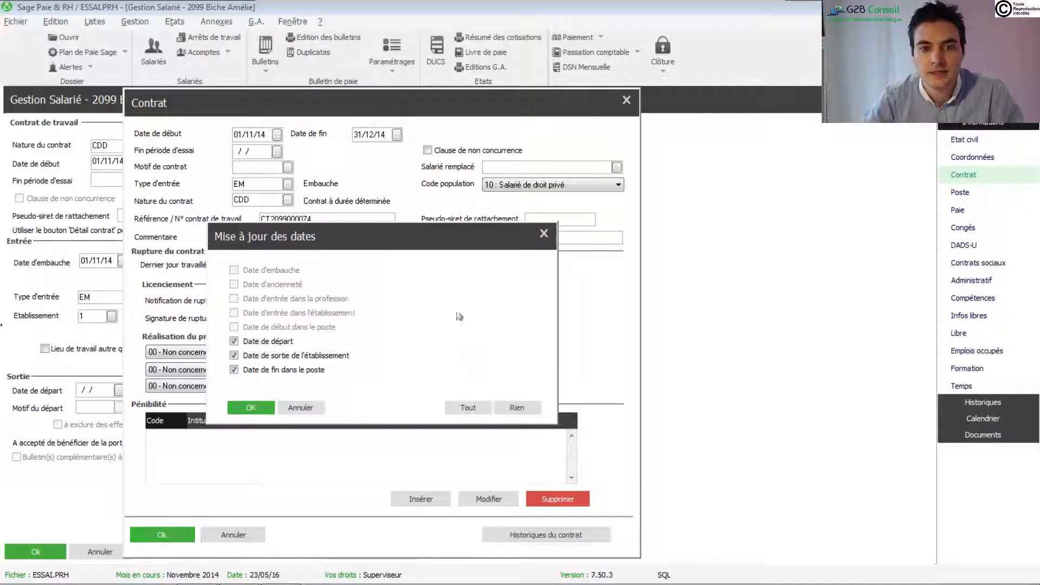
Exclude Date de départ, Date de sortie de l'établissement and Date de fin dans le poste from the date update and confirm
click(233, 356)
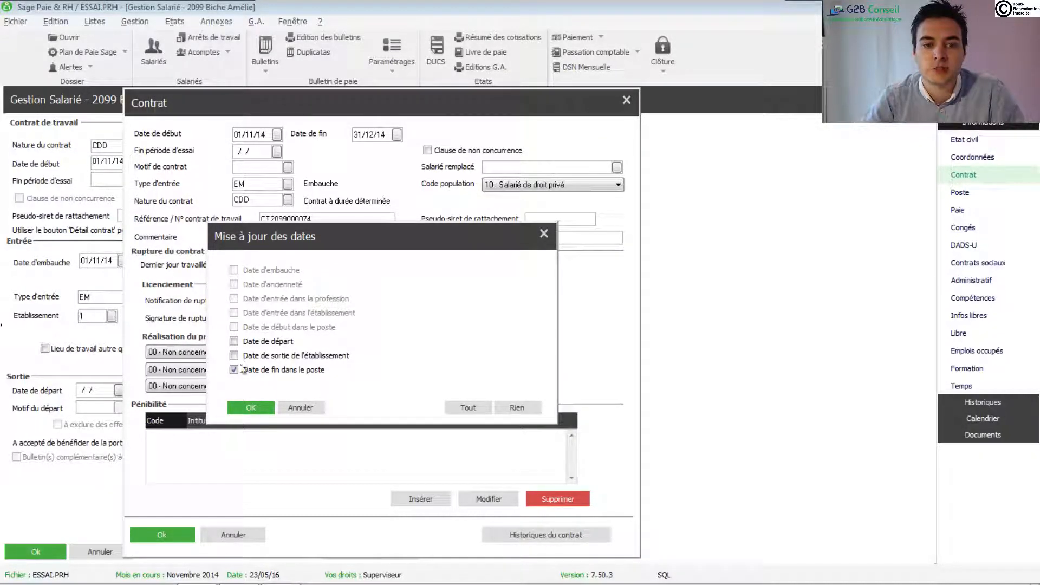
click(248, 372)
click(251, 407)
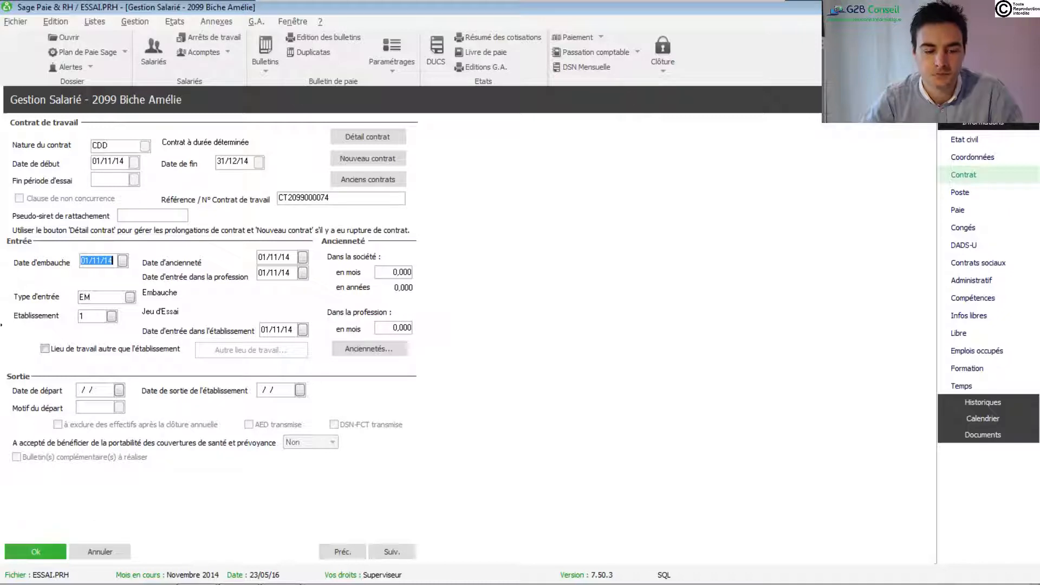
Switch to the monthly DSN window, set S21.G00.40.010 Date de fin prévisionnelle du contrat to 31/12/2014 and save
click(281, 578)
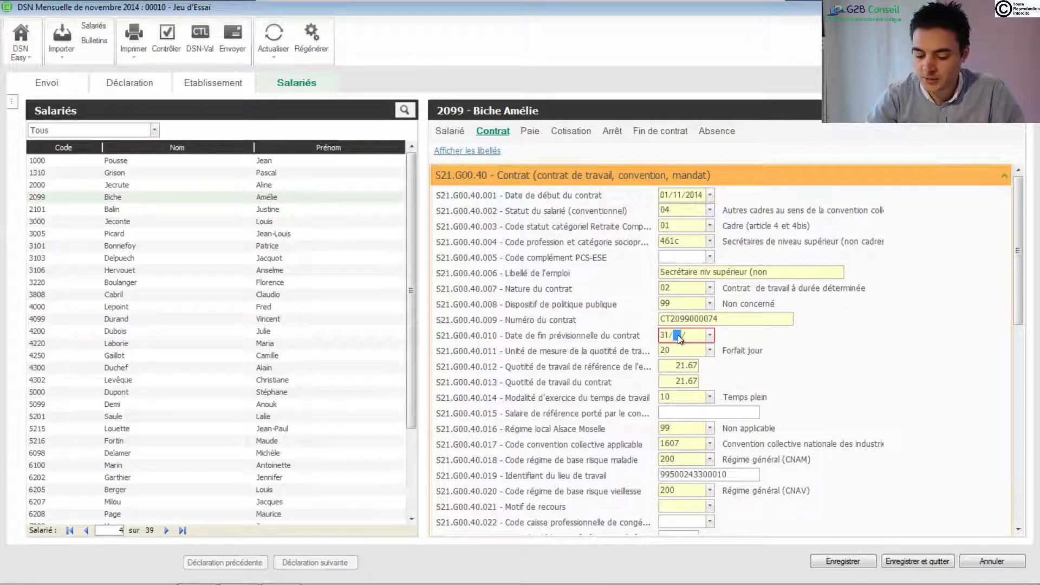
text(14)
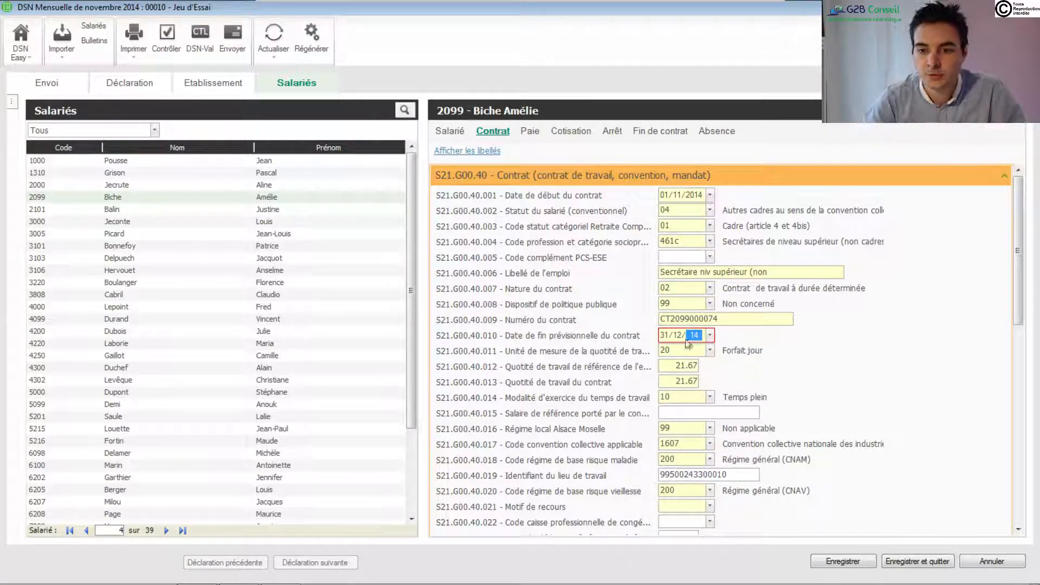
click(709, 337)
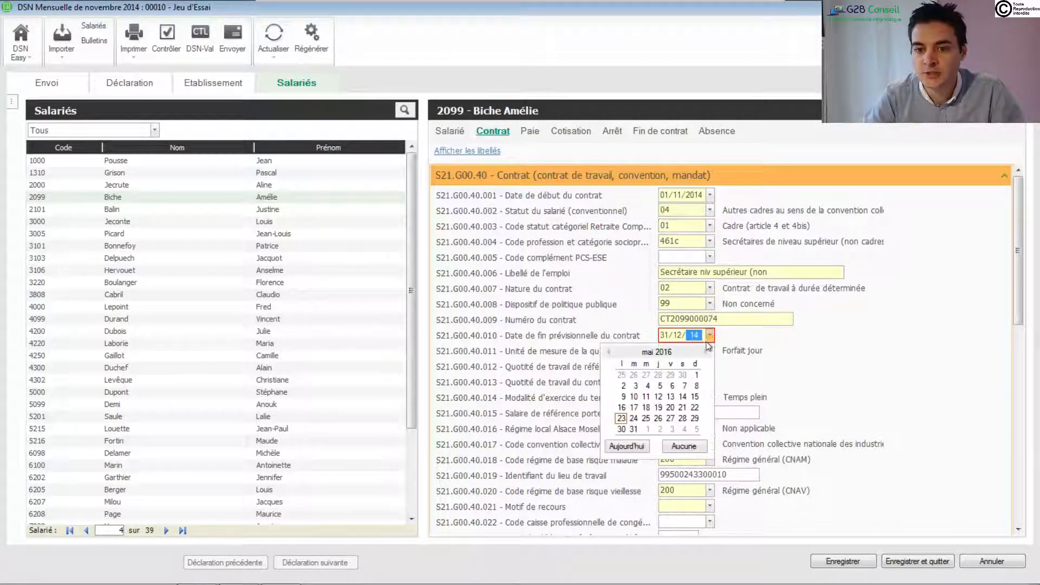
click(685, 334)
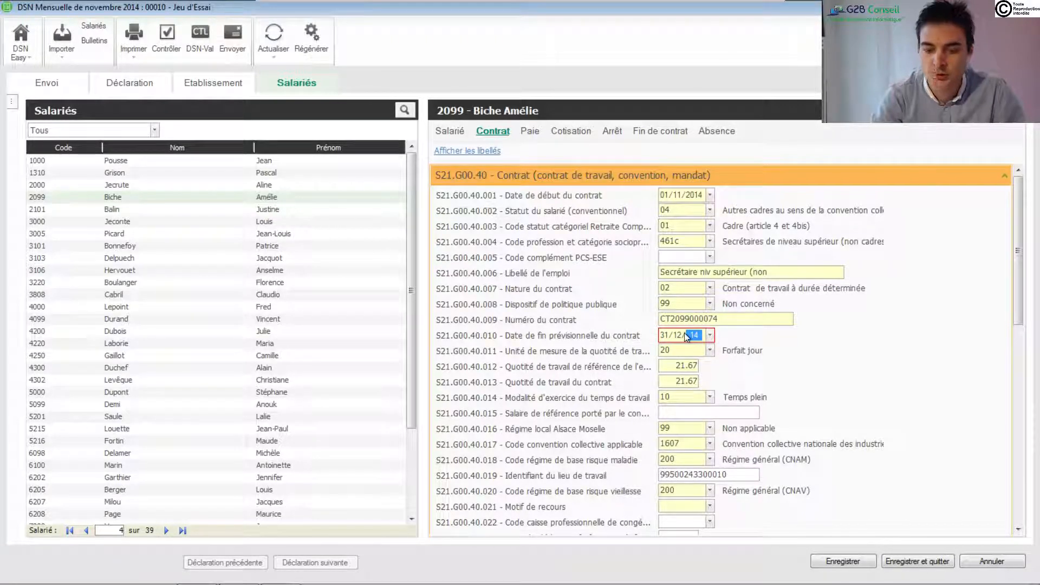
click(677, 335)
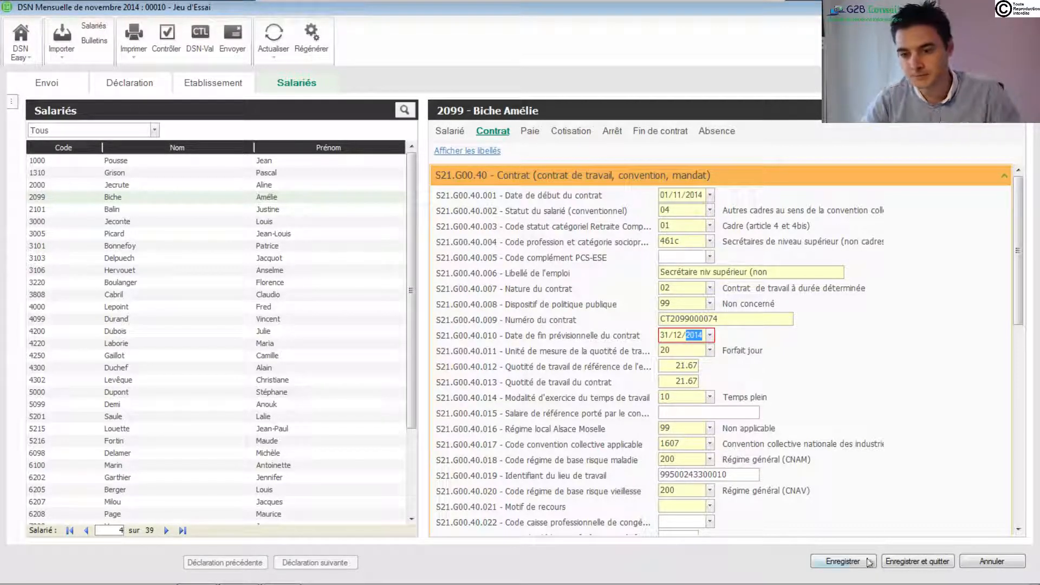
click(850, 561)
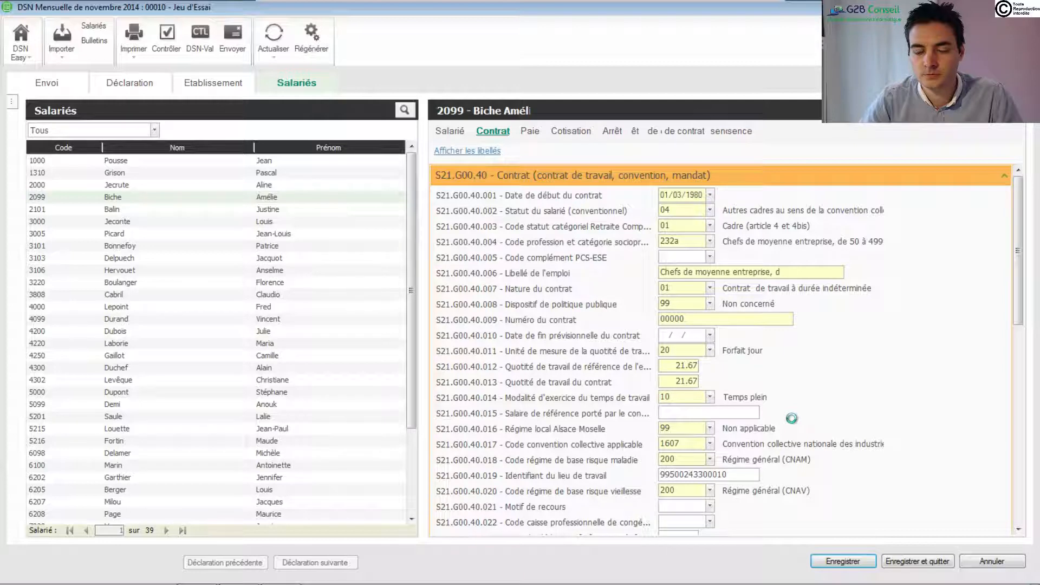
Check the DSN again and select the S21.G00.40.021 Motif de recours error in the list
click(163, 36)
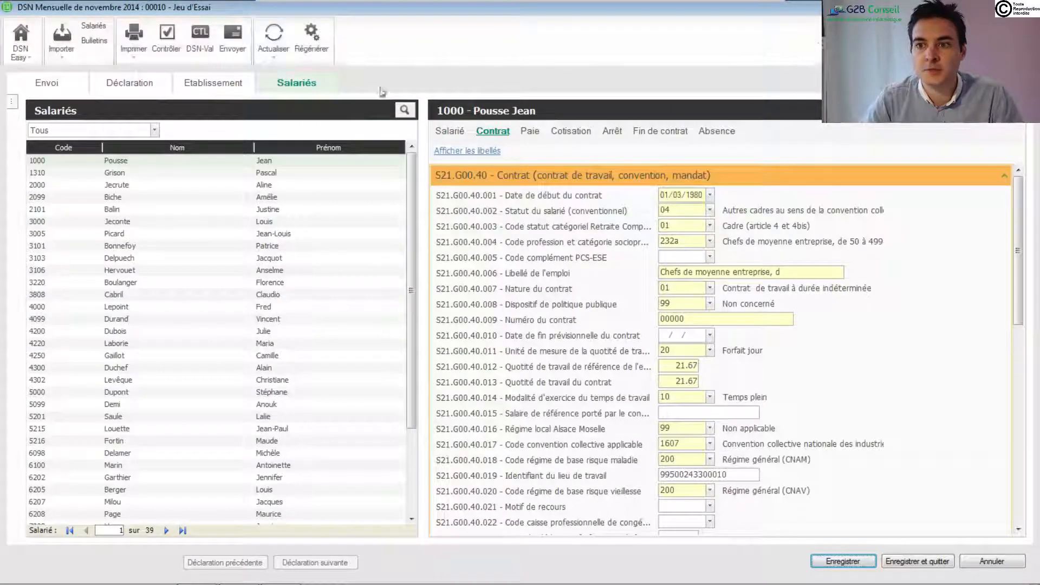
click(166, 35)
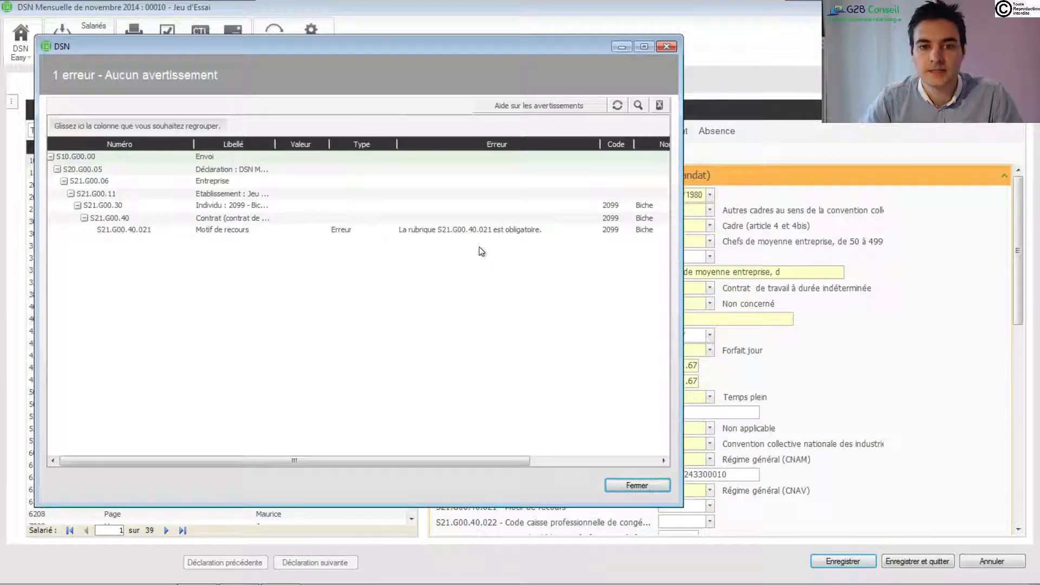
click(474, 232)
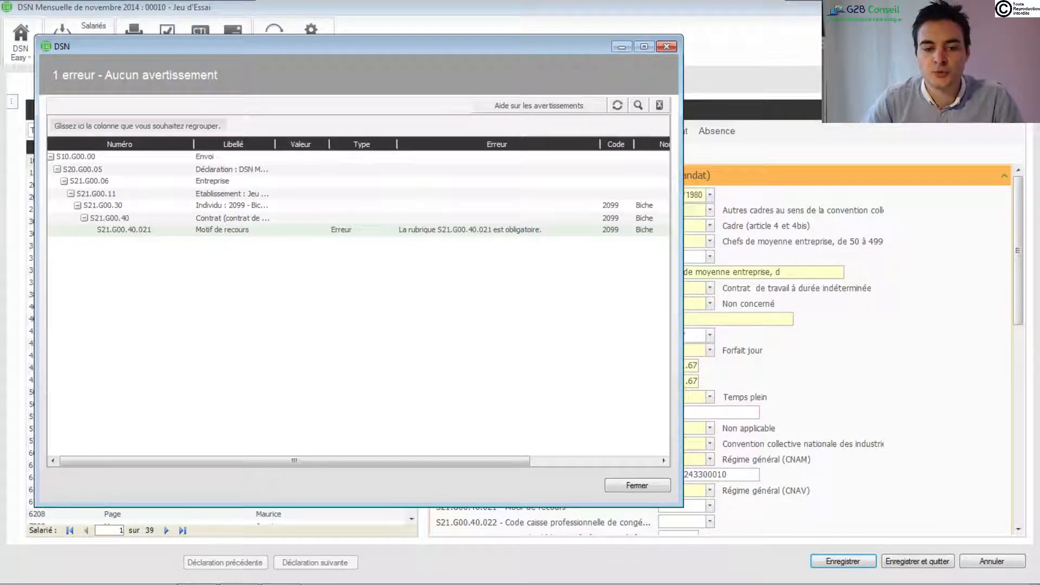
Switch to Sage Paie & RH, open the fixed-term employee's contract details and display the list of contract reasons
click(200, 574)
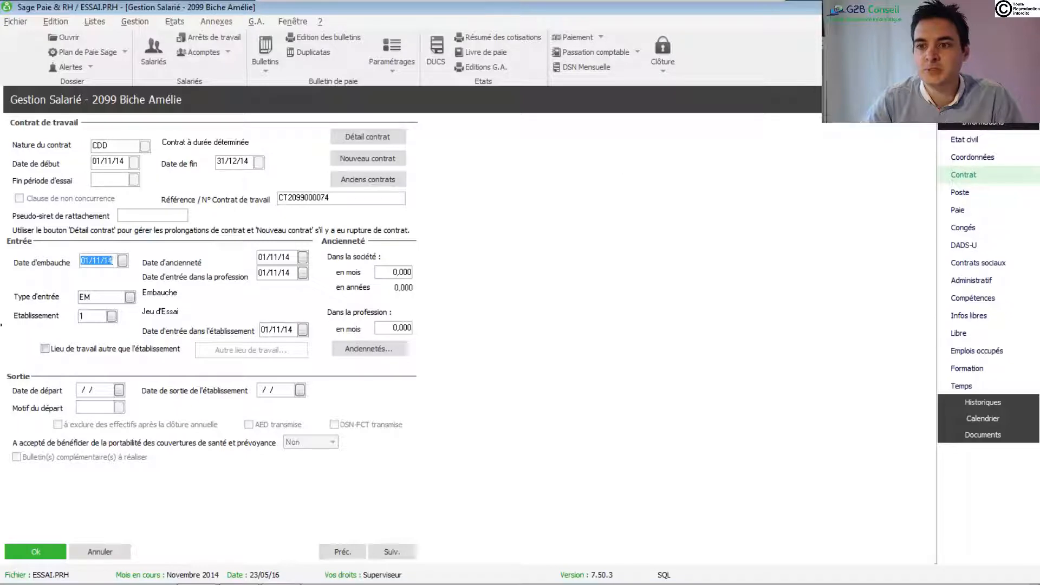
double_click(377, 99)
drag(377, 119, 649, 138)
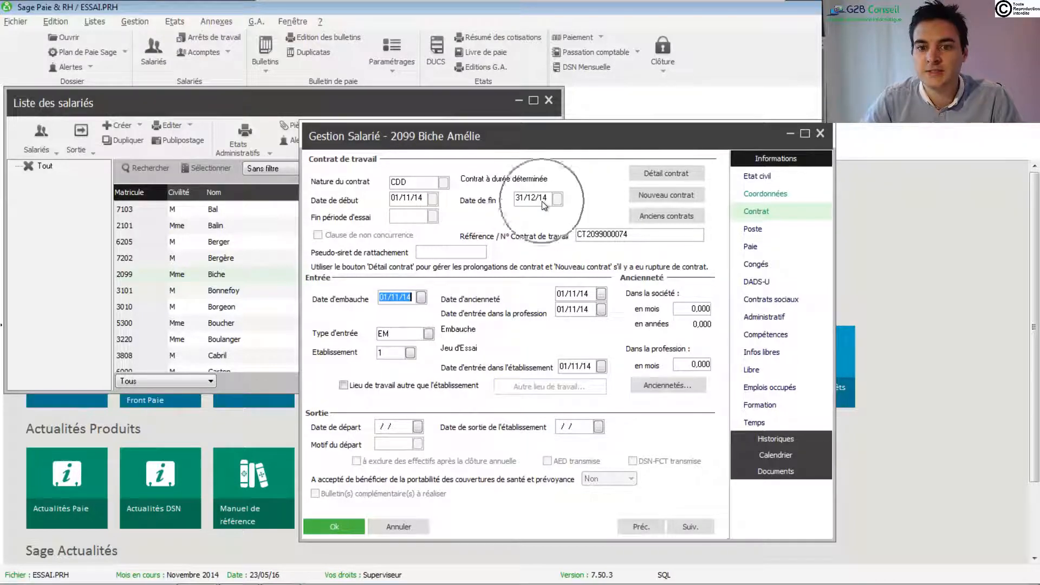
click(672, 174)
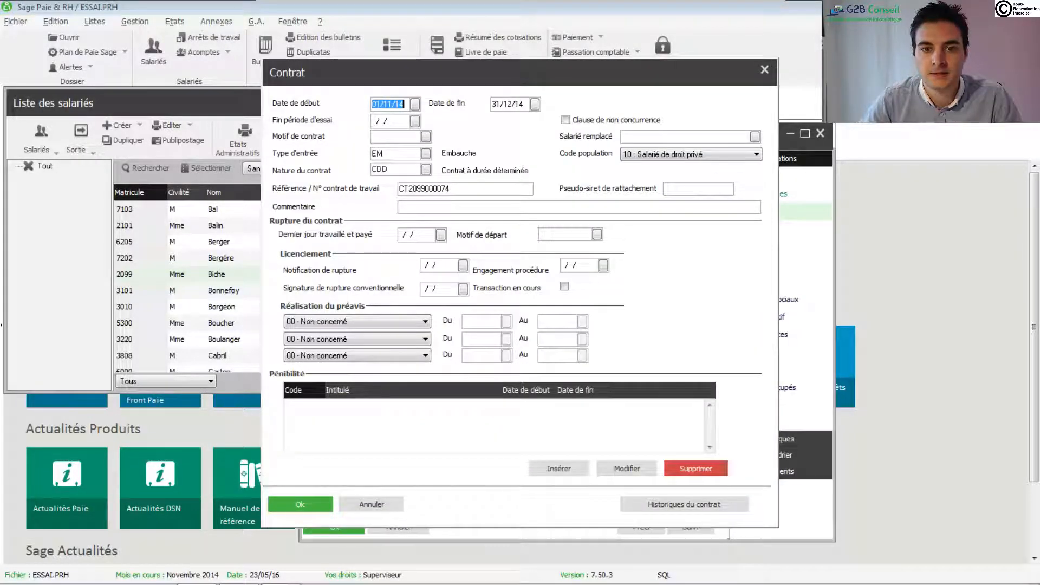
click(426, 137)
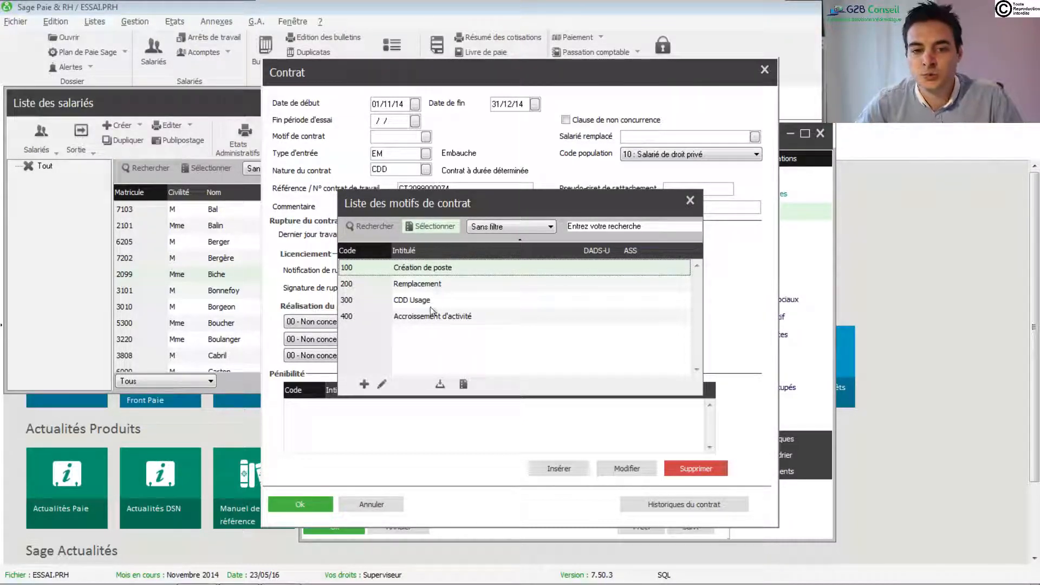
Examine the Motif de recours au CDD settings of contract reasons 400 Accroissement d'activité and 200 Remplacement
click(445, 320)
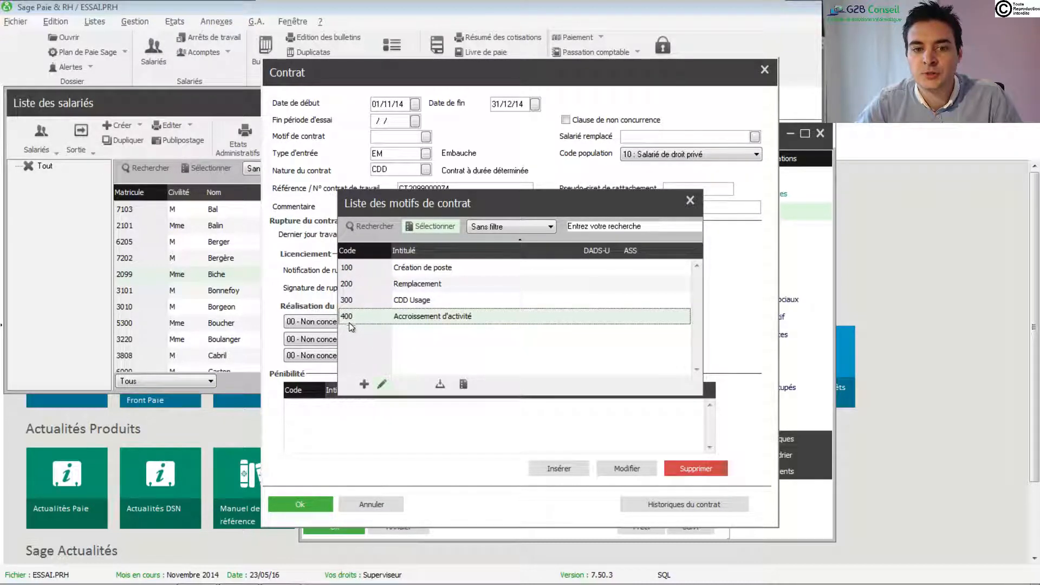
click(381, 386)
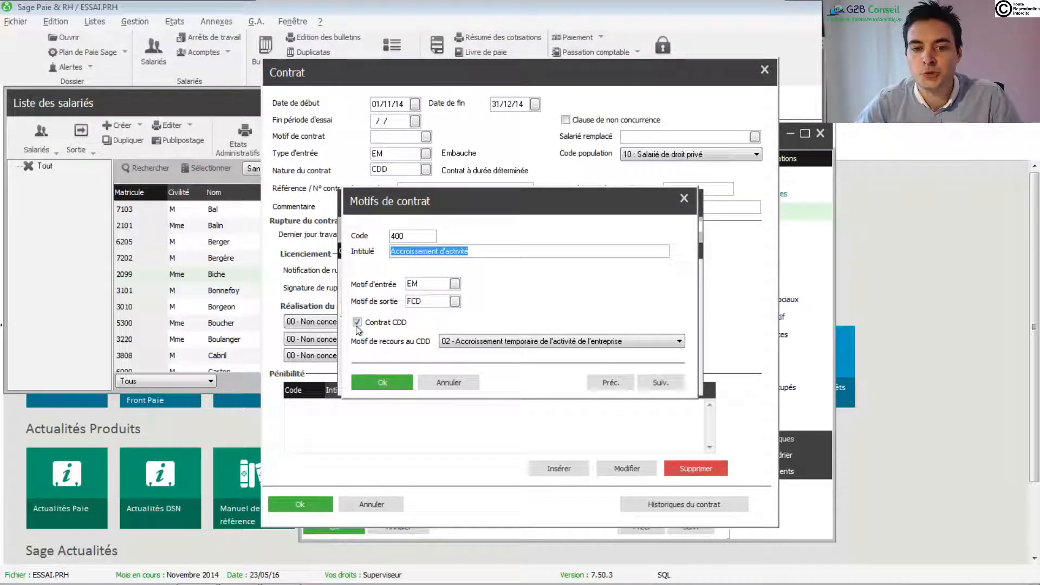
click(485, 342)
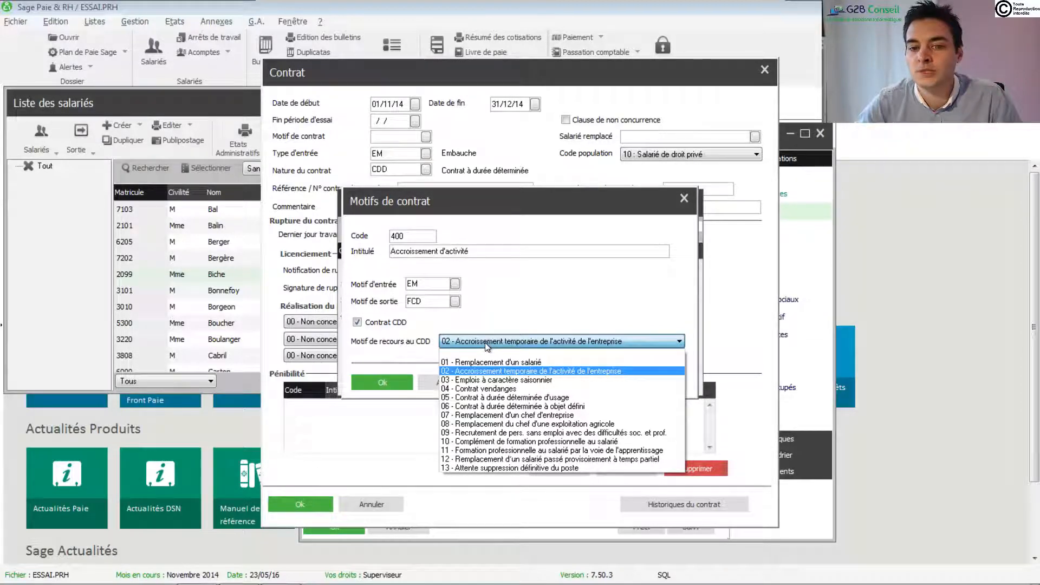
click(485, 342)
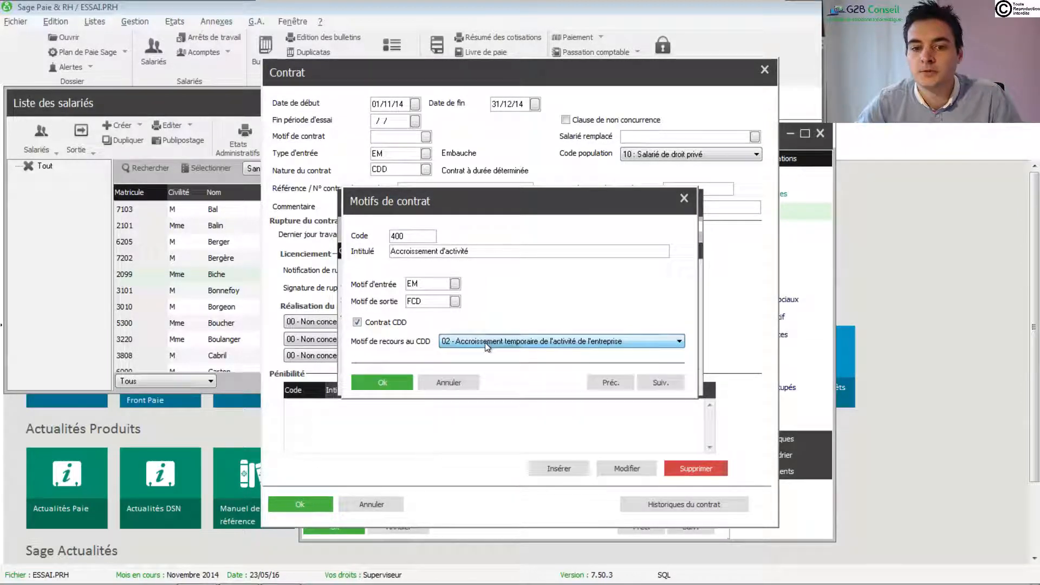
click(402, 383)
click(431, 287)
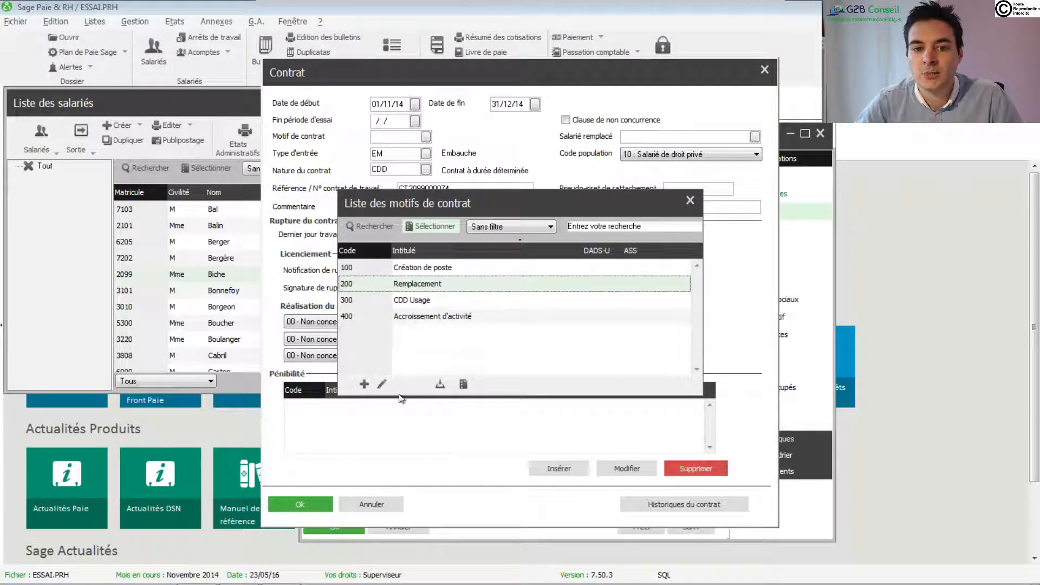
click(382, 384)
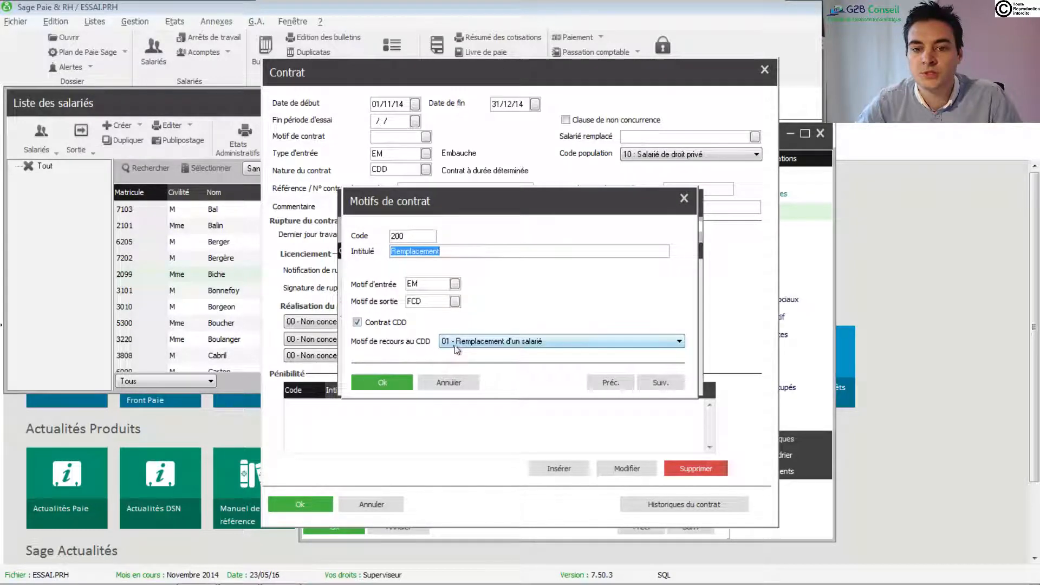
key(ctrl)
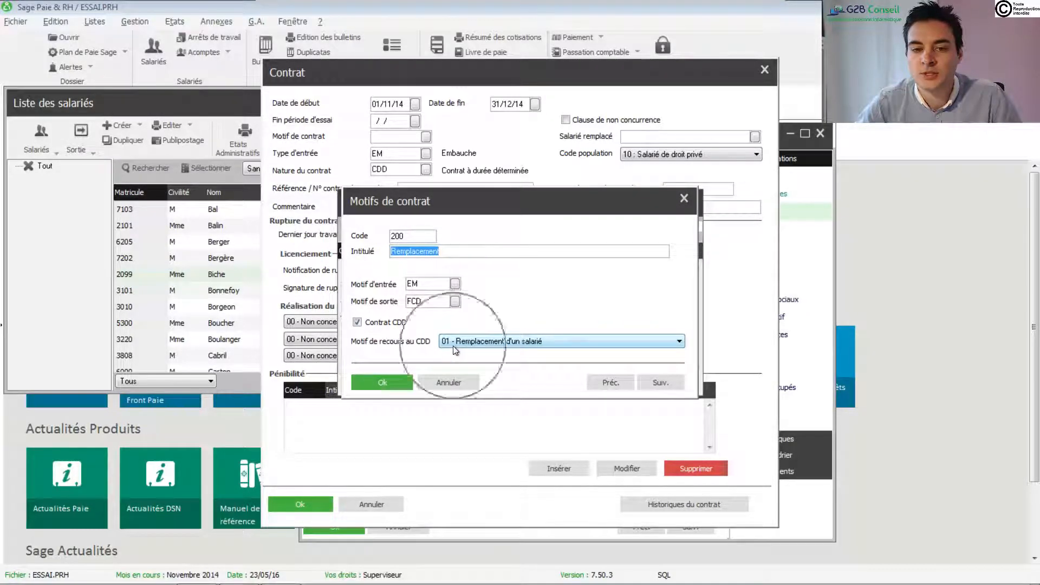
click(390, 385)
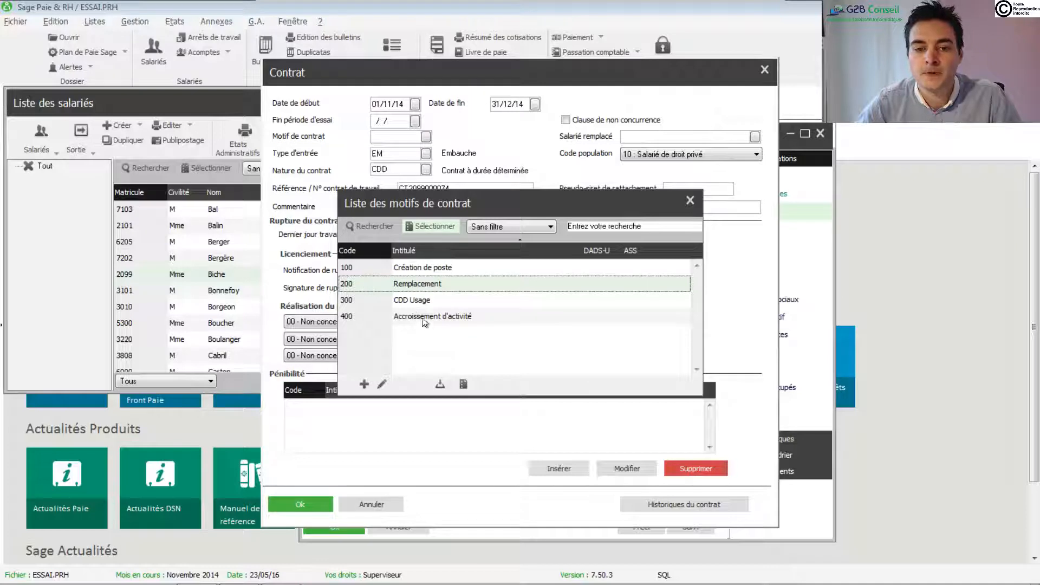
Assign contract reason 400 Accroissement d'activité, validate the contract and employee file, and decline reissuing the payslip
click(436, 318)
double_click(493, 319)
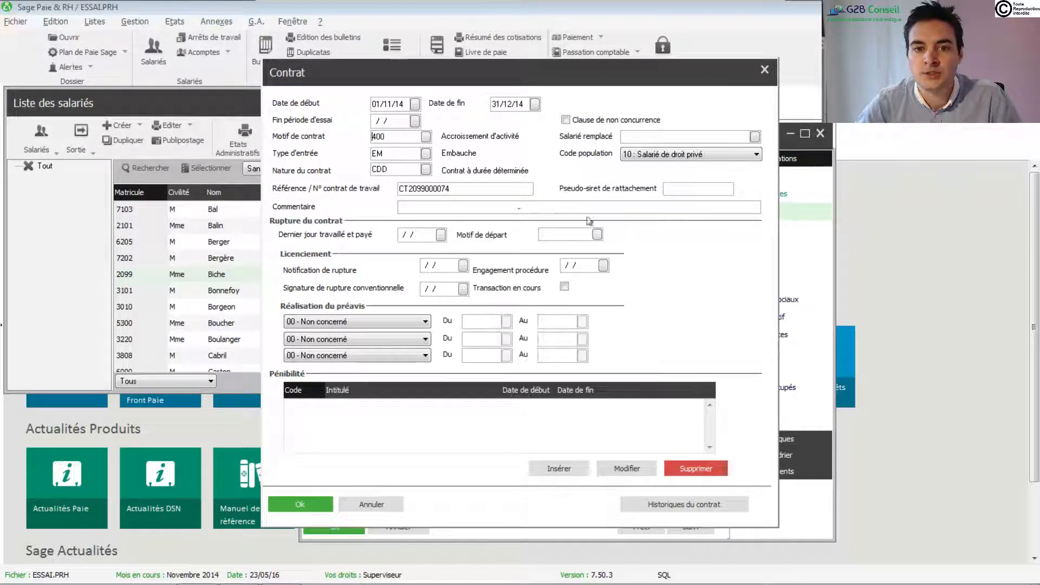
click(302, 508)
click(341, 527)
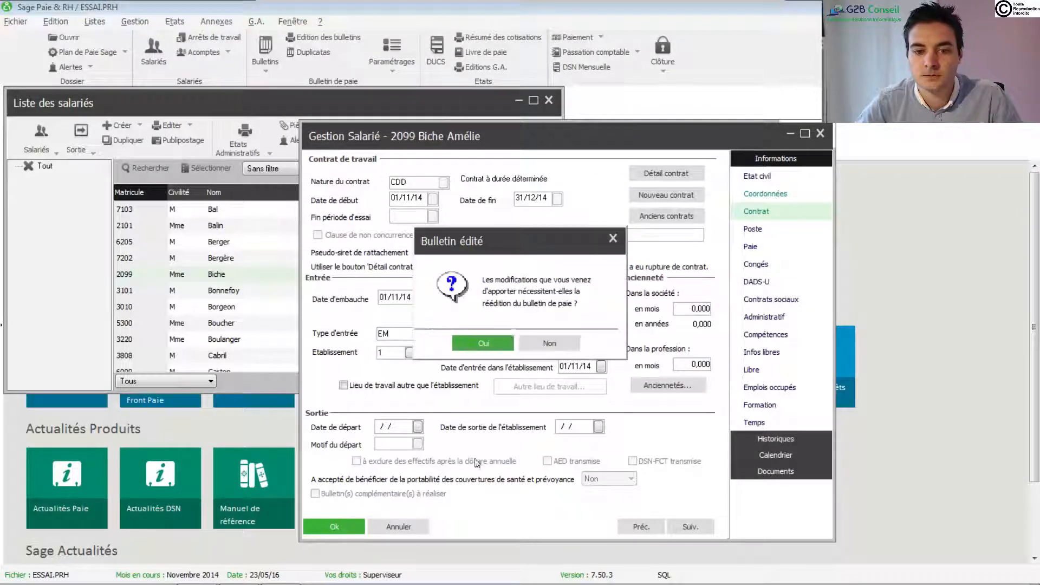
click(556, 344)
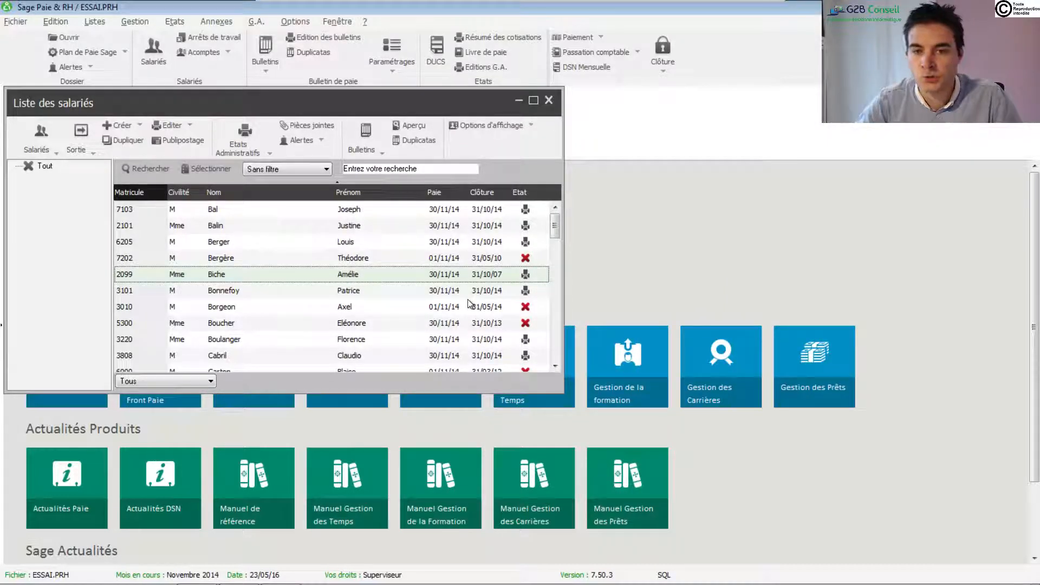
Switch to the monthly DSN window, set S21.G00.40.021 Motif de recours to 02 Accroissement temporaire de l'activité de l'entreprise and save
mouse_move(269, 583)
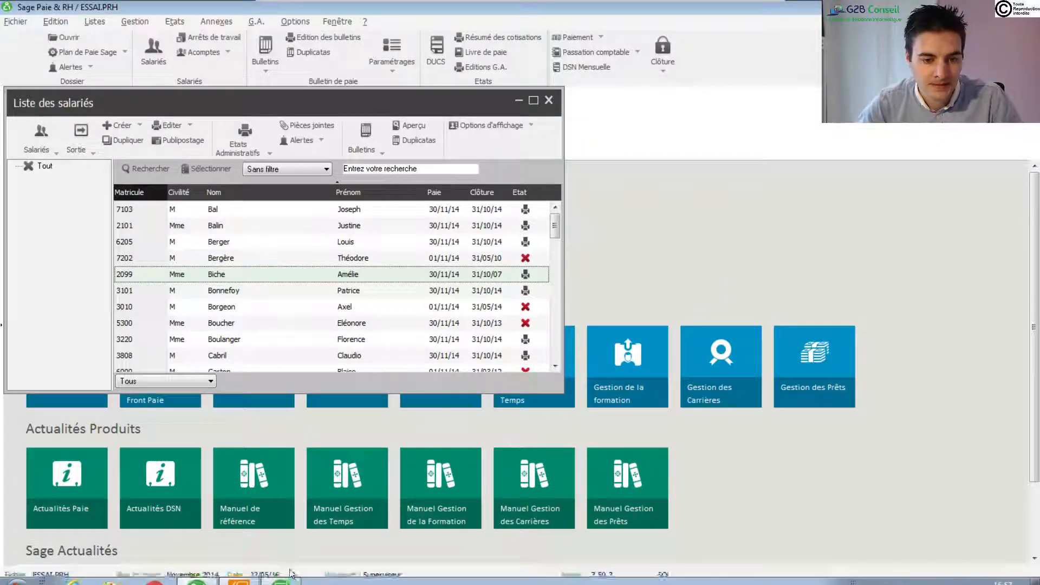
click(279, 576)
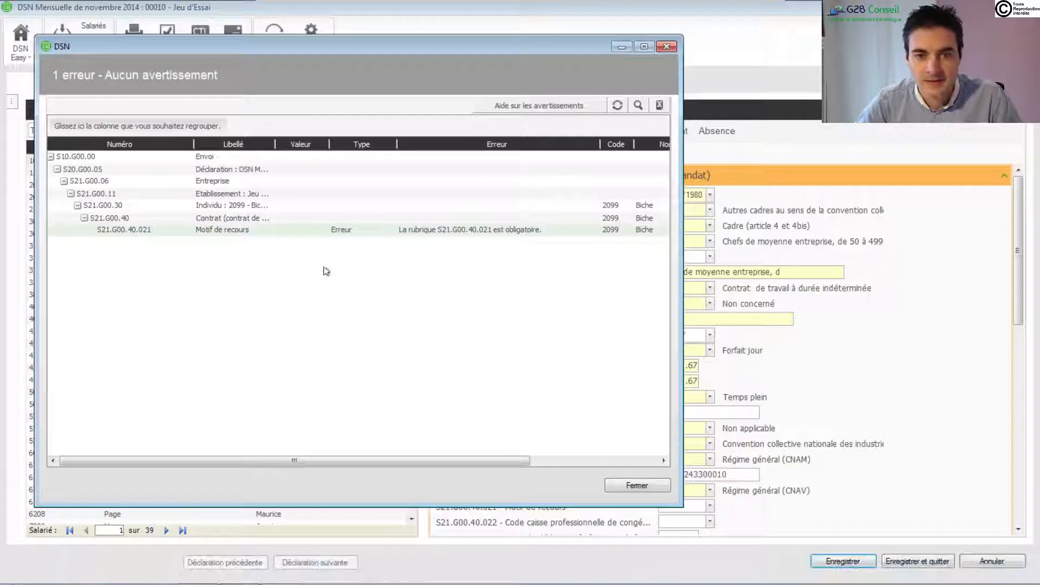
double_click(384, 233)
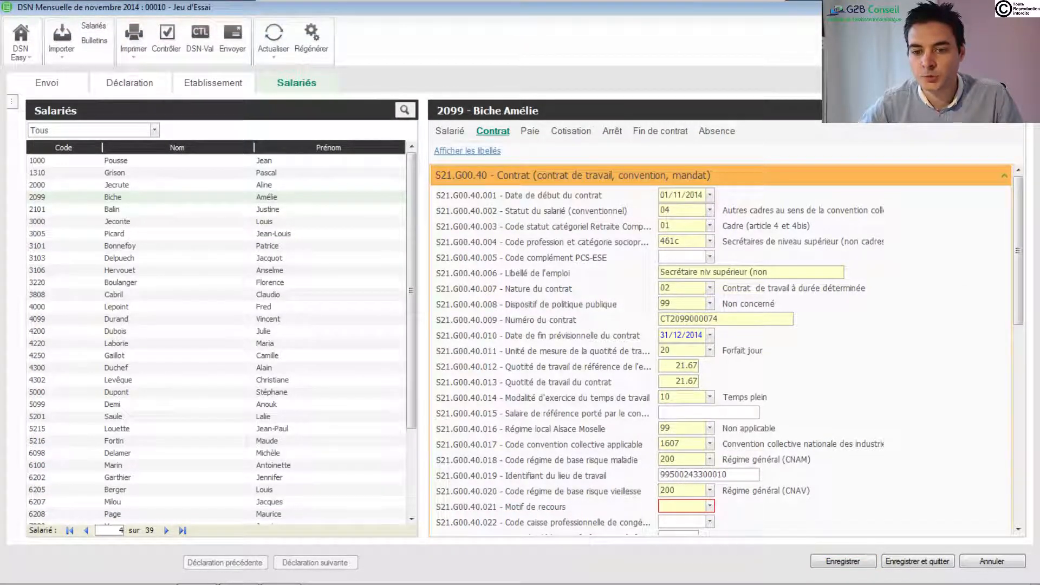
click(710, 506)
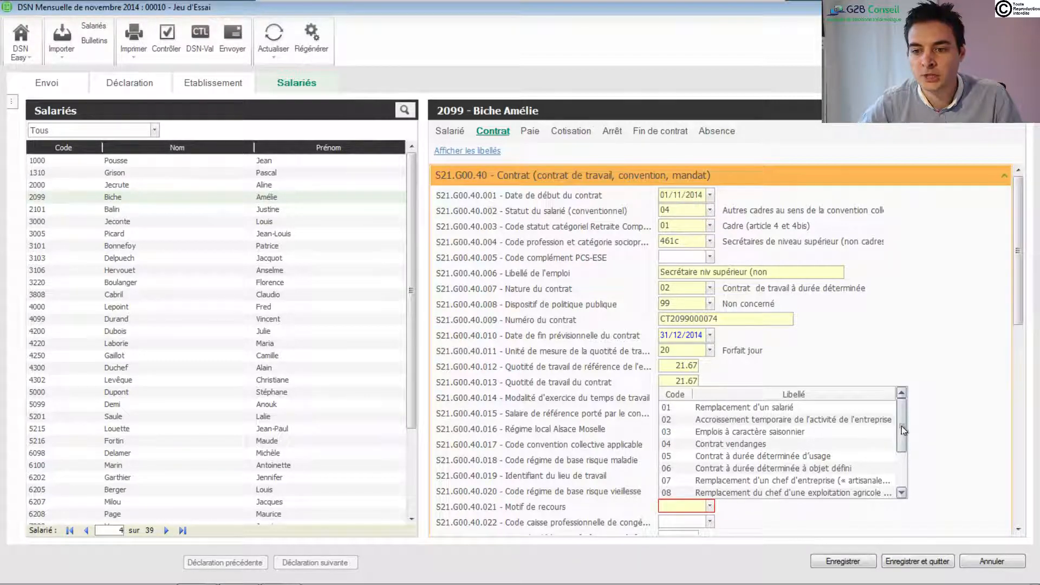
mouse_move(902, 430)
mouse_down()
mouse_move(896, 481)
mouse_move(903, 417)
mouse_up()
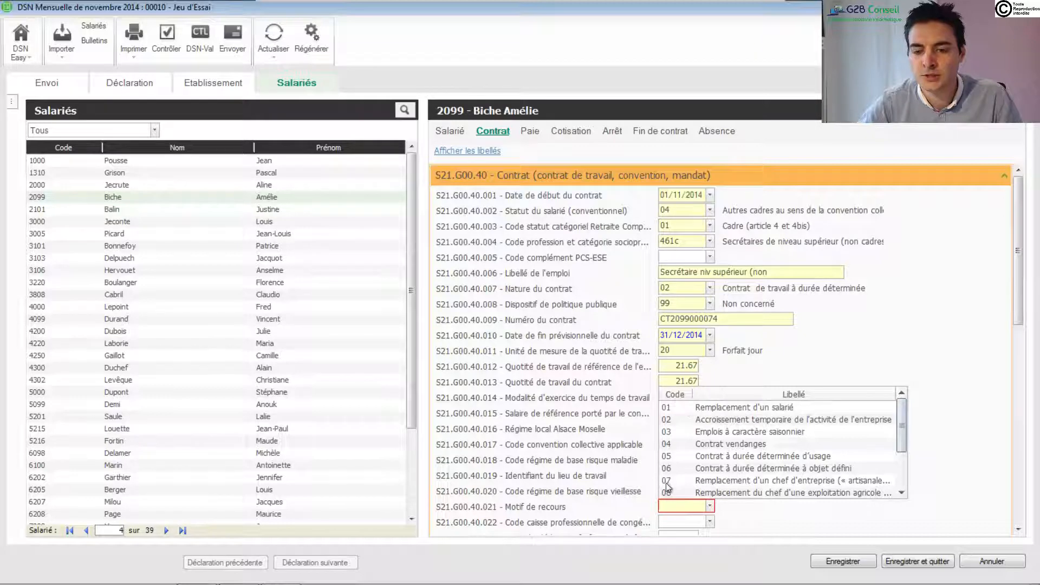
click(757, 420)
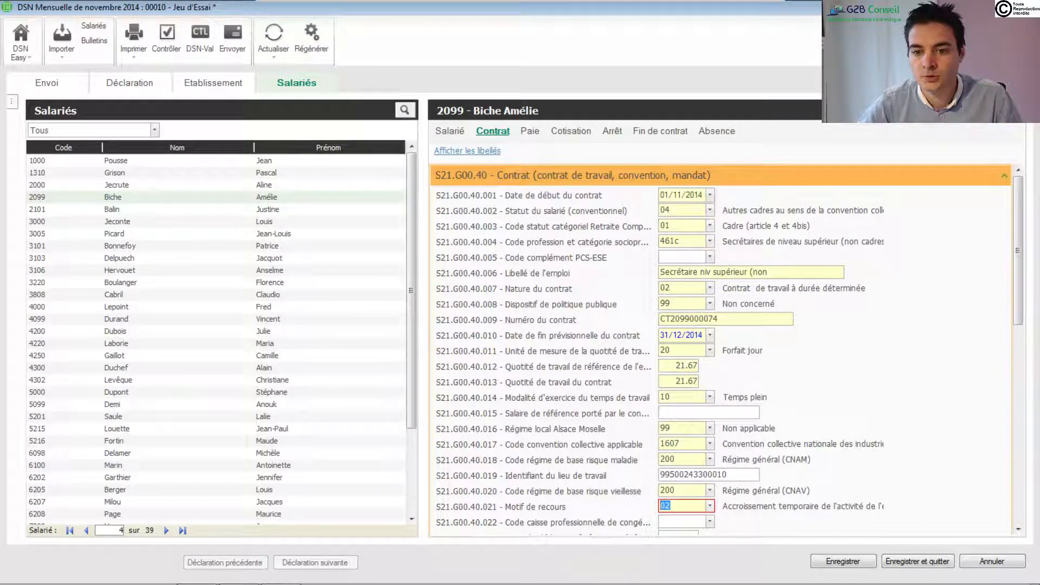
click(758, 412)
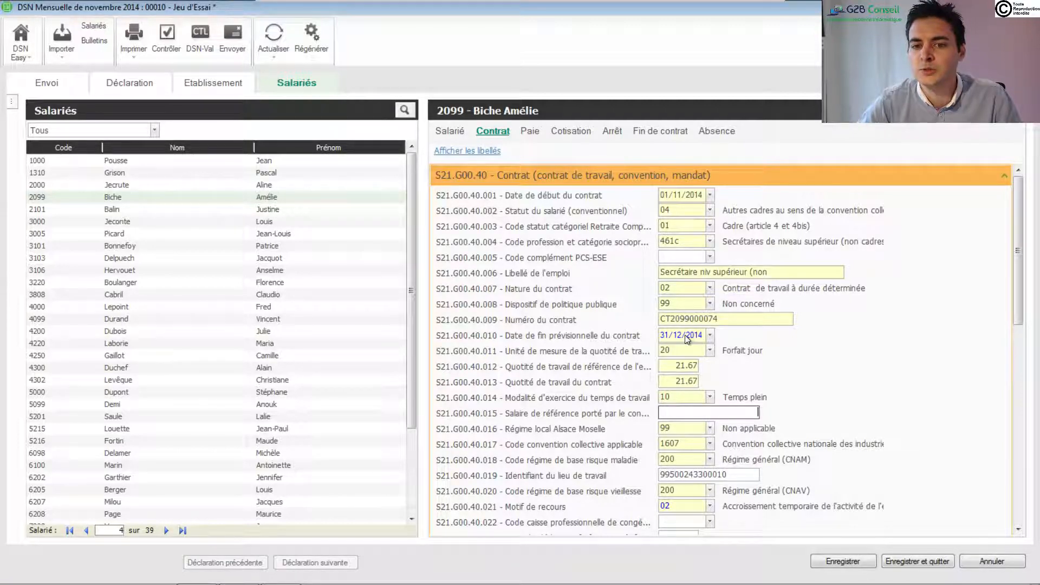
click(853, 564)
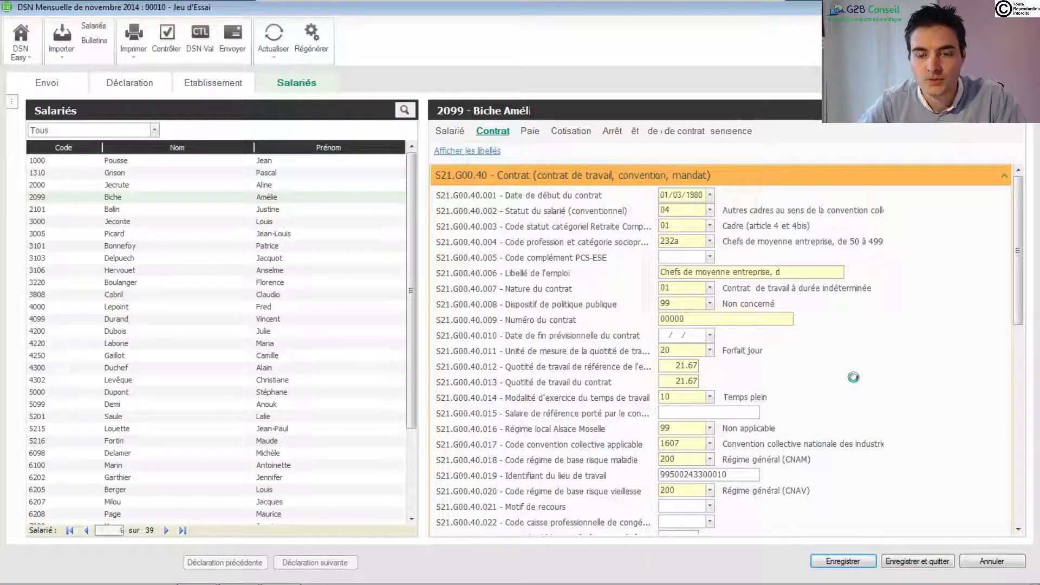
Close the previous error list, check the DSN again and close the new results
click(167, 37)
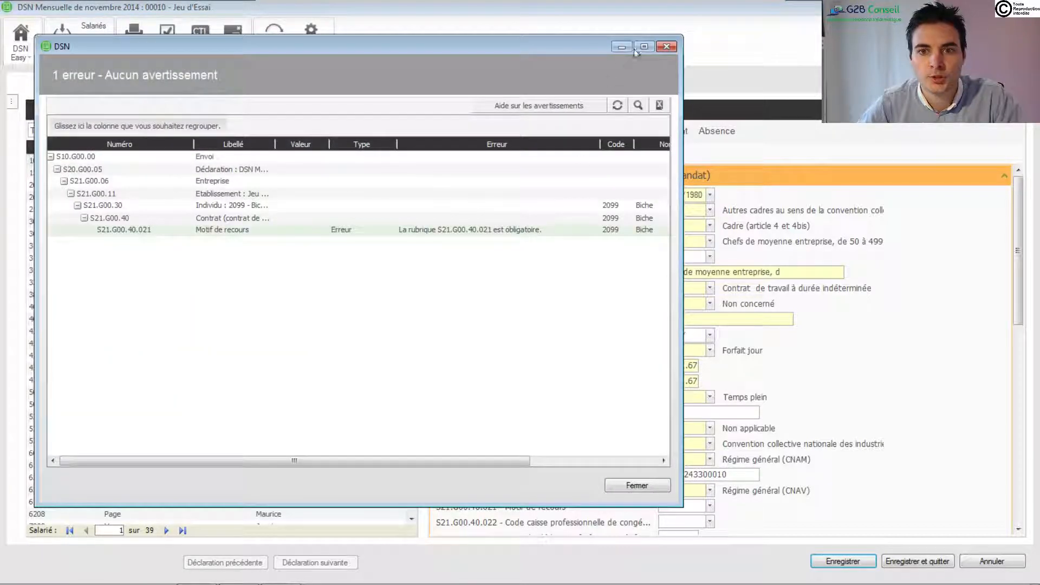
click(672, 47)
click(167, 37)
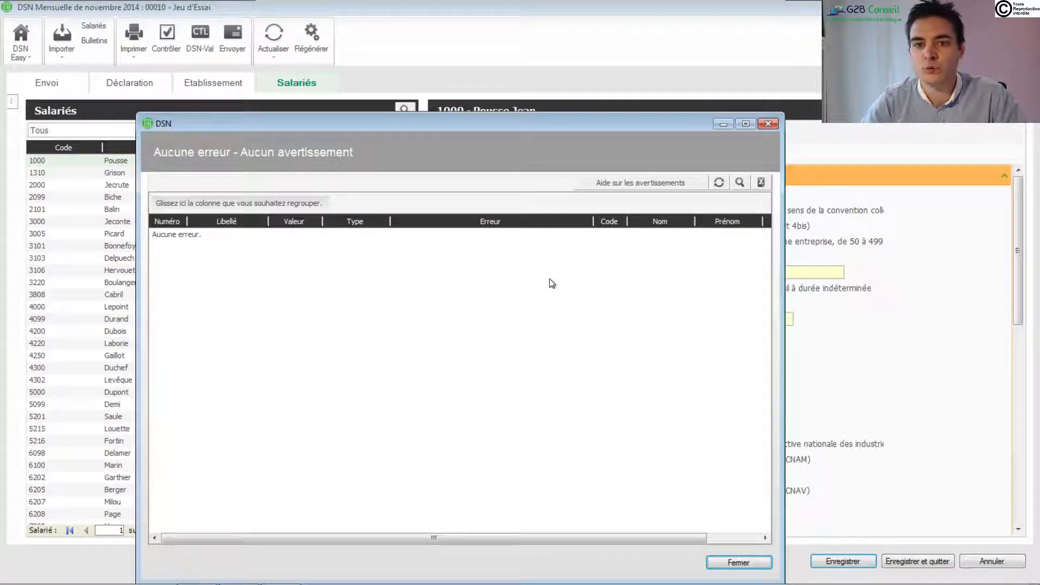
click(768, 123)
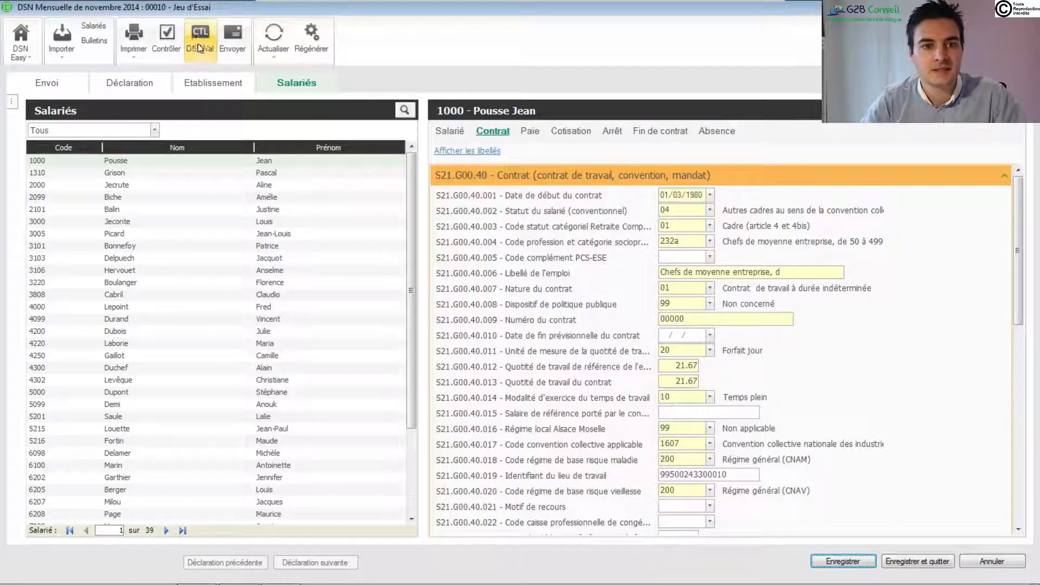
Run the DSN-Val control on the declaration, review the maximized Bilan de contrôle report and close it
click(200, 43)
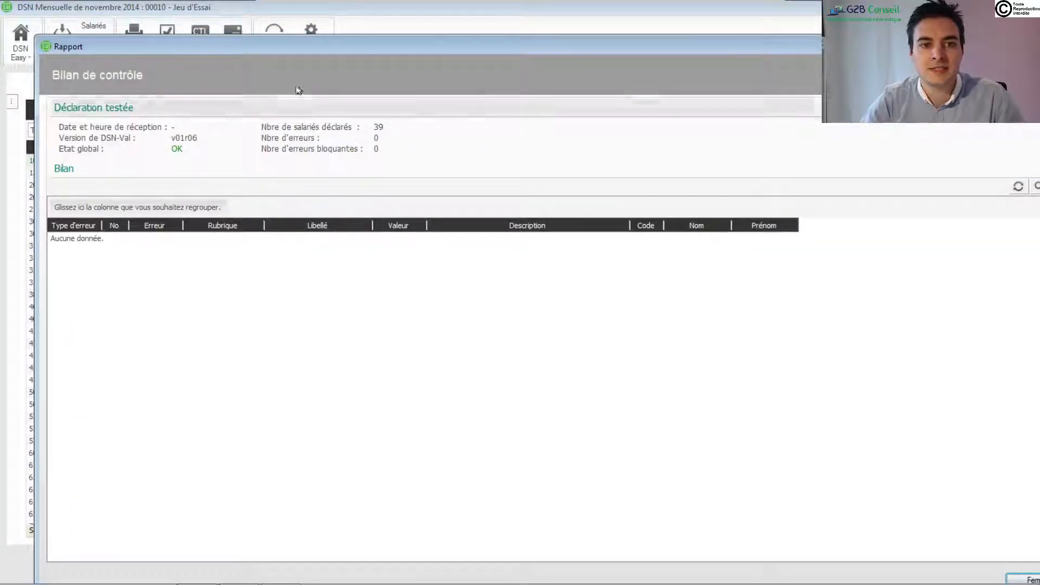
drag(313, 43, 271, 15)
double_click(268, 17)
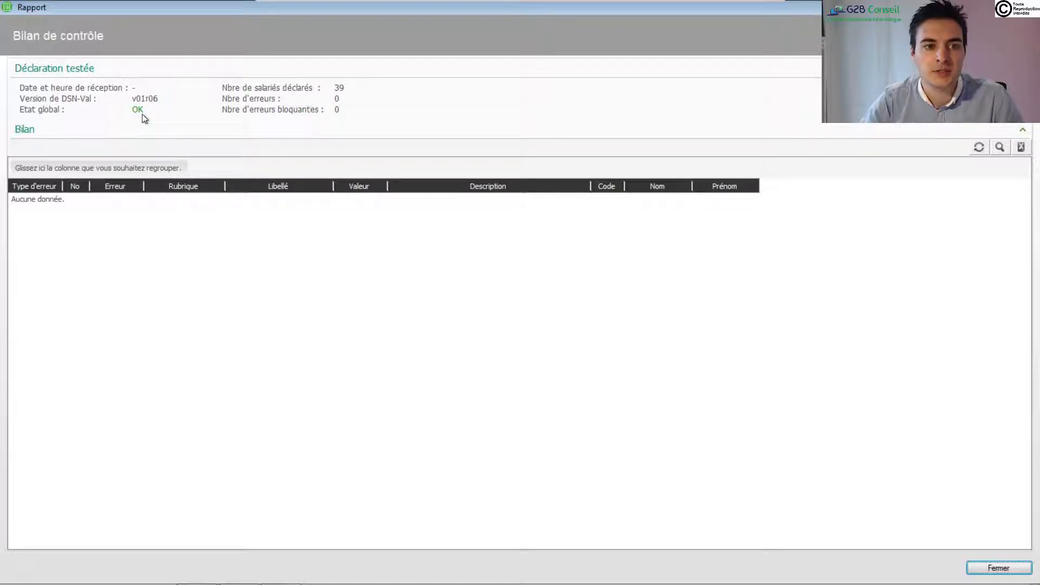
click(39, 211)
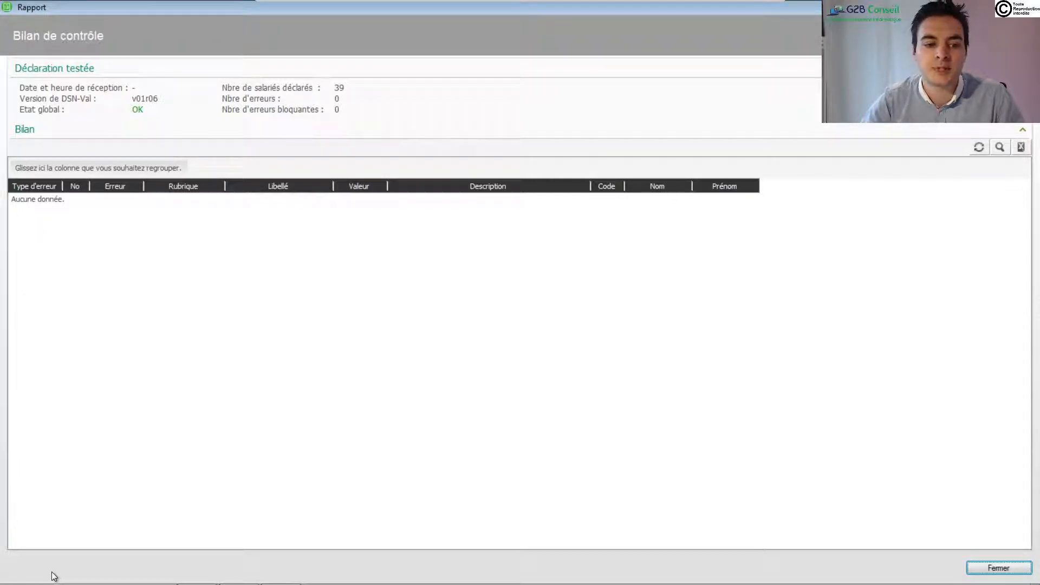
key(ctrl)
key(ctrl)
key(ctrl)
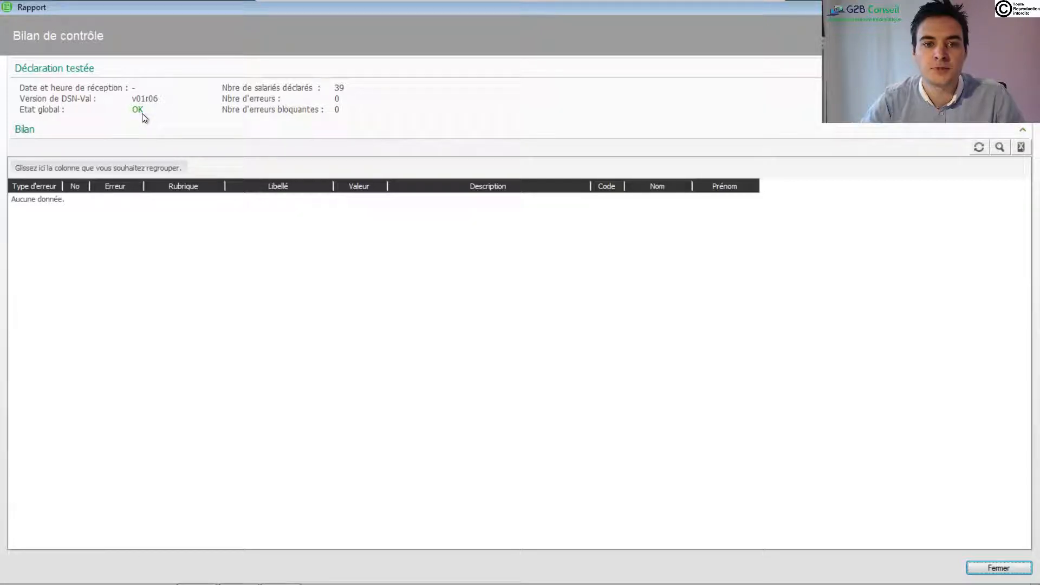
key(ctrl)
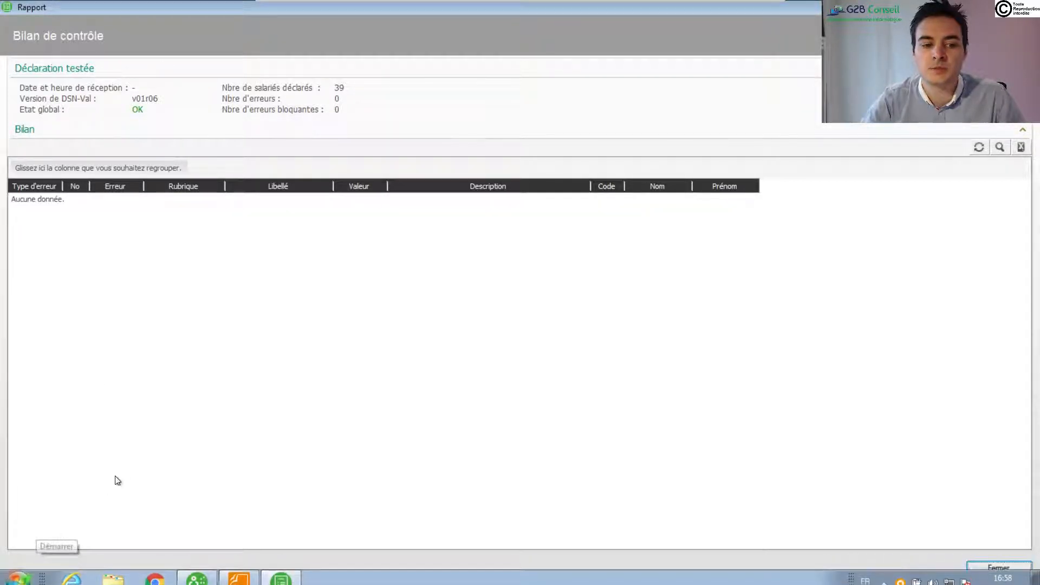
key(ctrl)
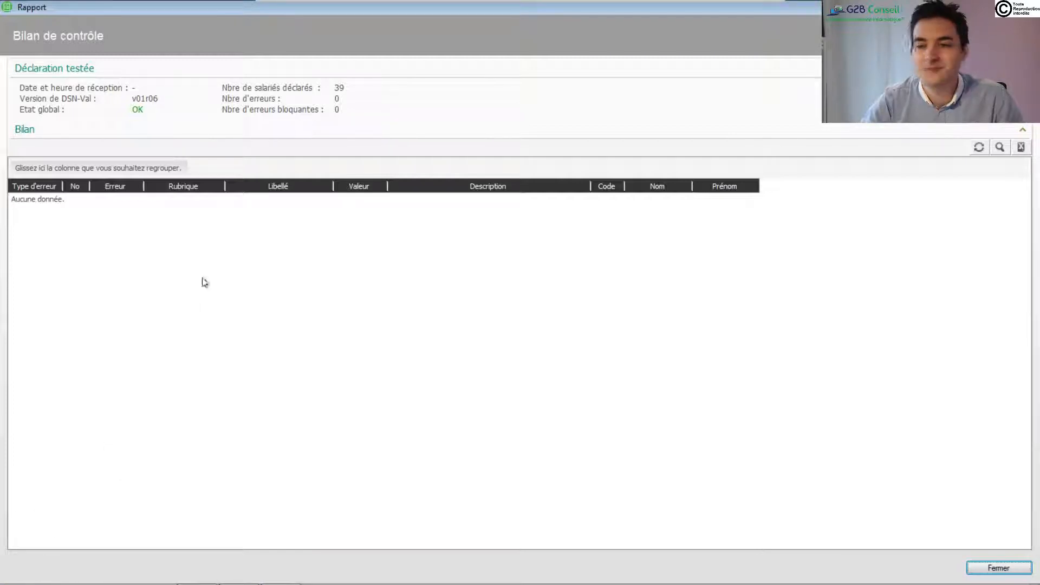
click(1000, 568)
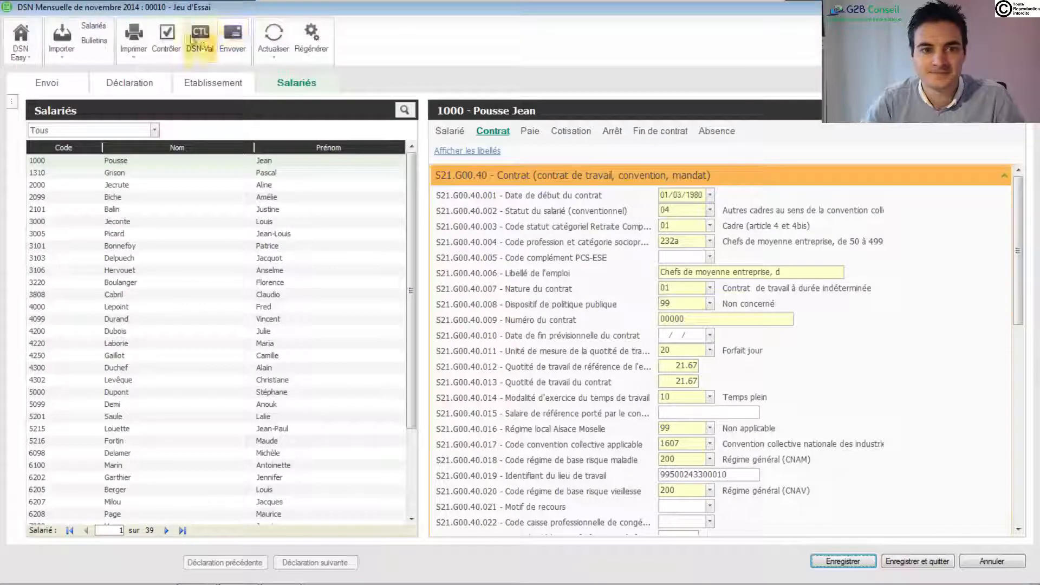
Run the DSN's built-in check once more, review its maximized results window and close it
click(167, 39)
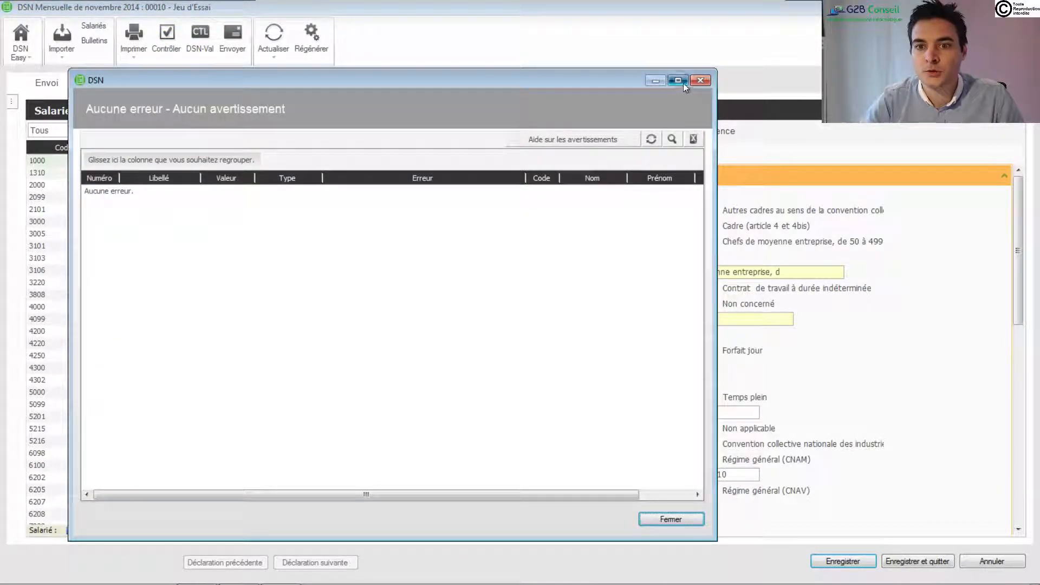
click(683, 83)
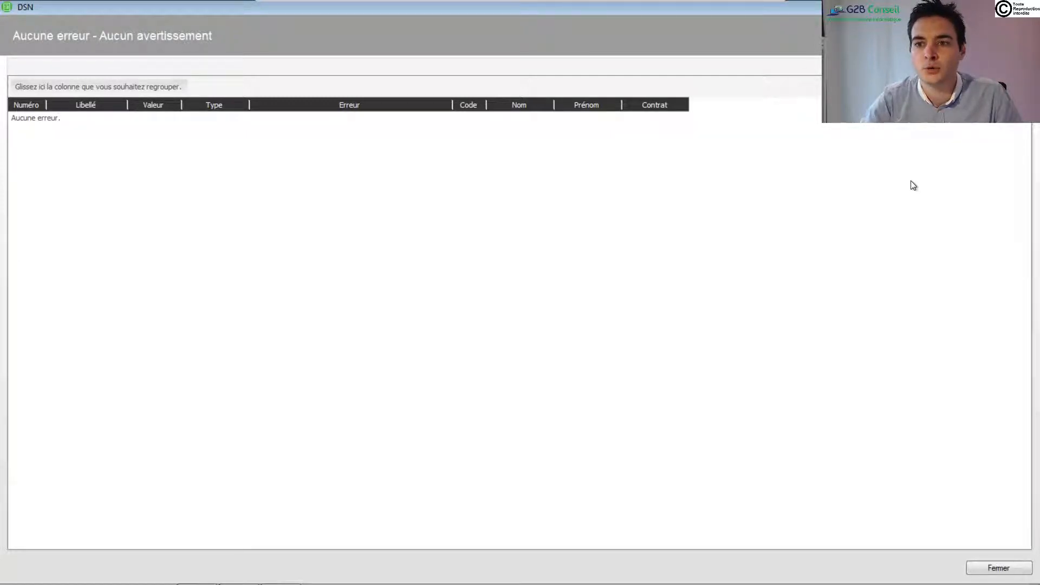
click(1026, 5)
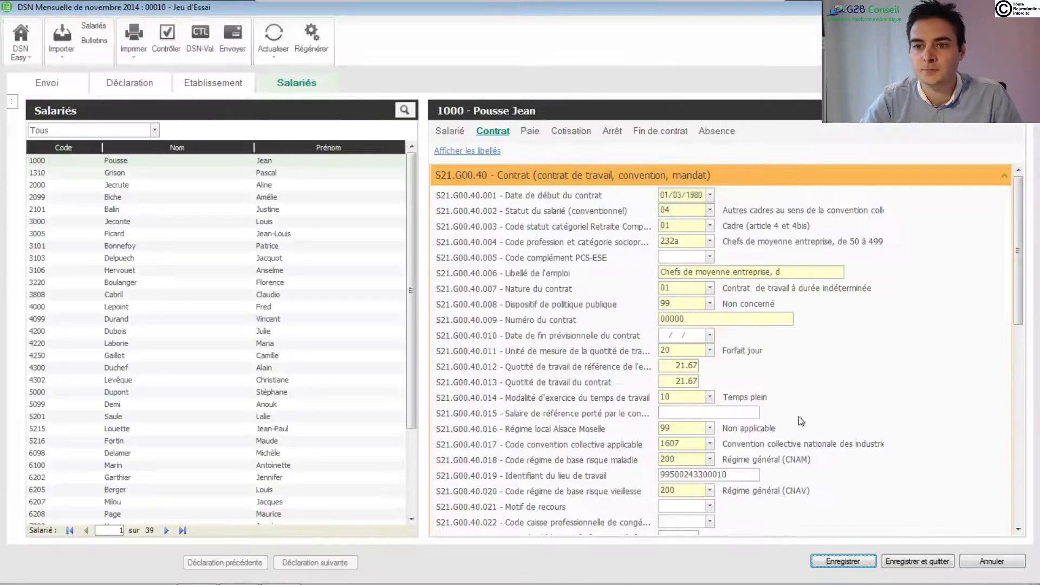